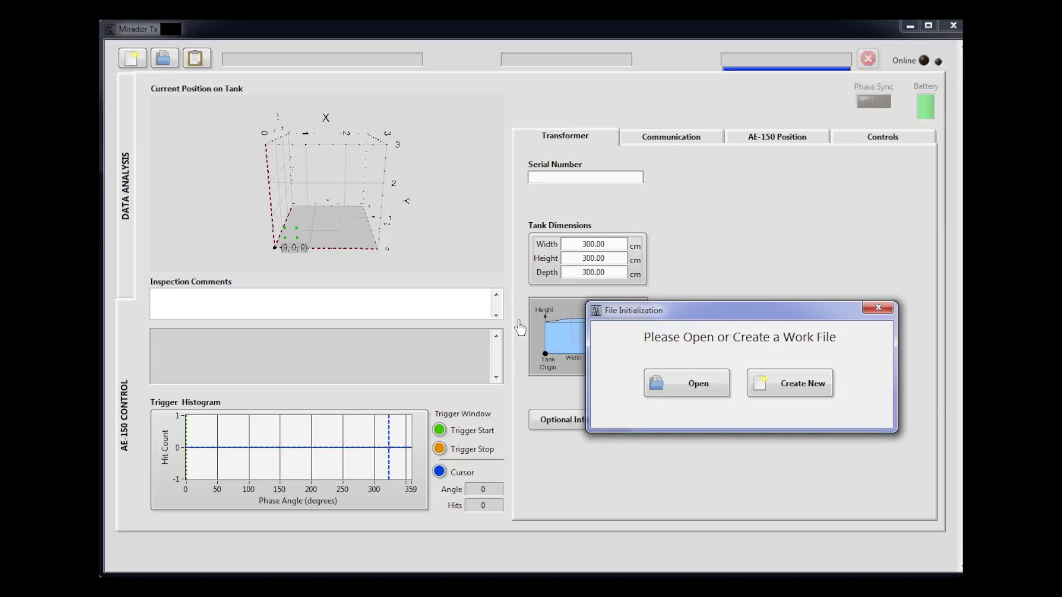
# Create the work file MTxFile-160919-154902.tdms in Documents with the default name.
pyautogui.click(780, 391)
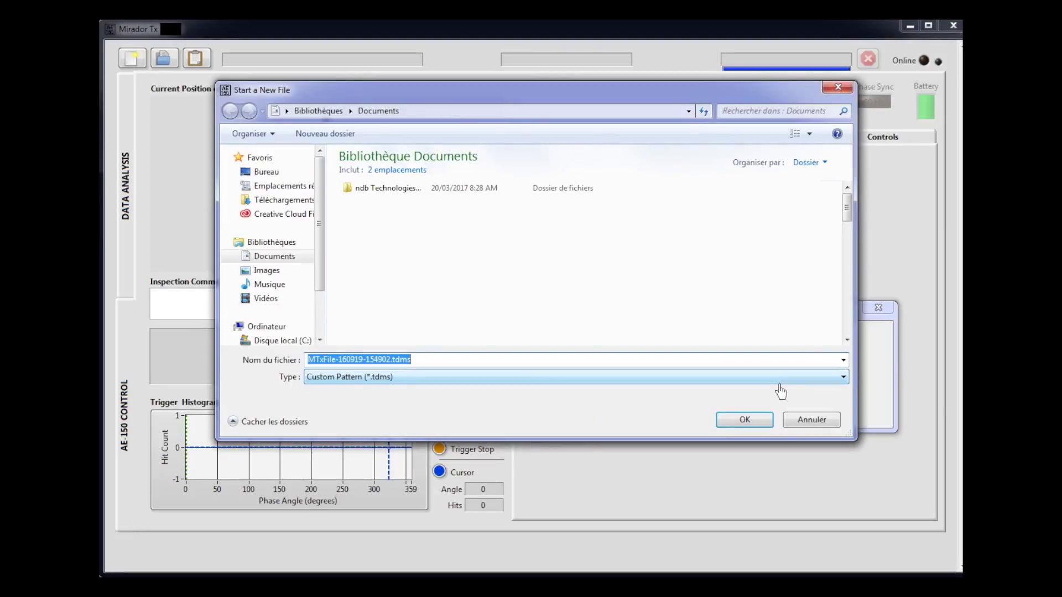
pyautogui.click(756, 427)
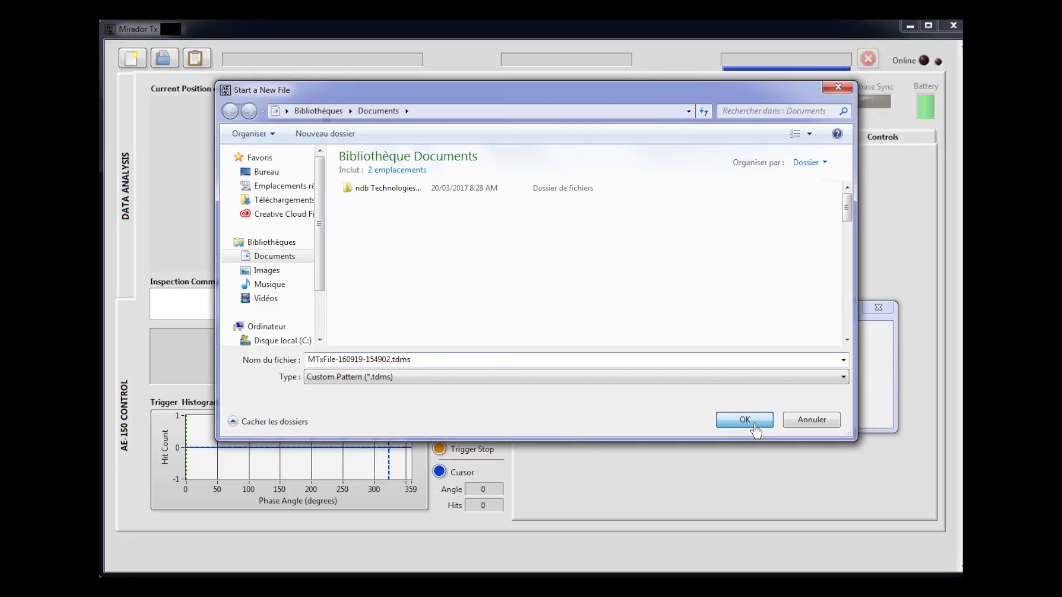
pyautogui.click(755, 427)
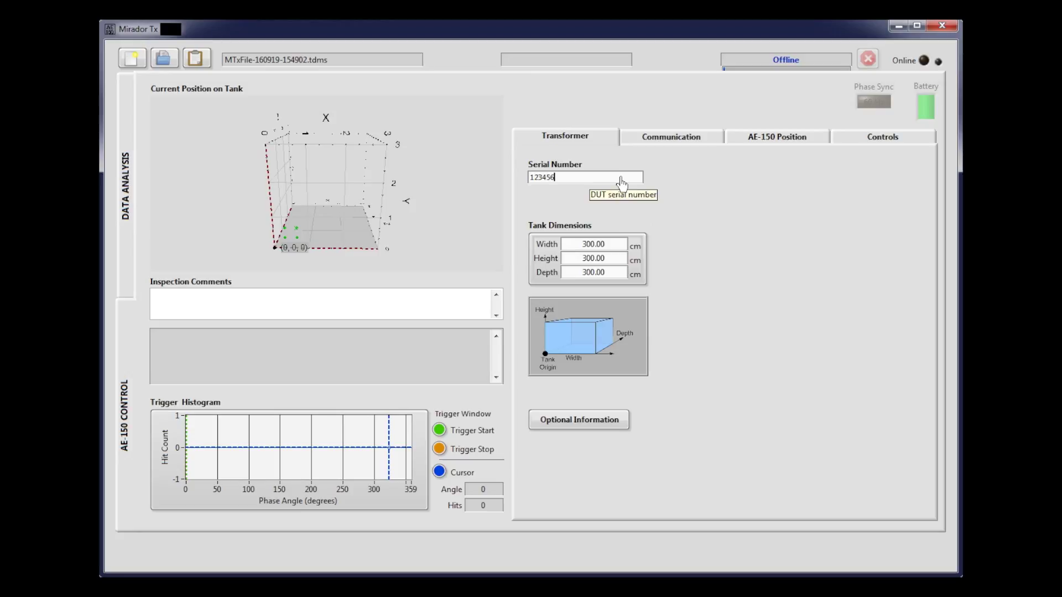
# Set the tank width, height and depth to 100 cm each.
pyautogui.click(601, 249)
pyautogui.doubleClick(601, 249)
pyautogui.write('100')
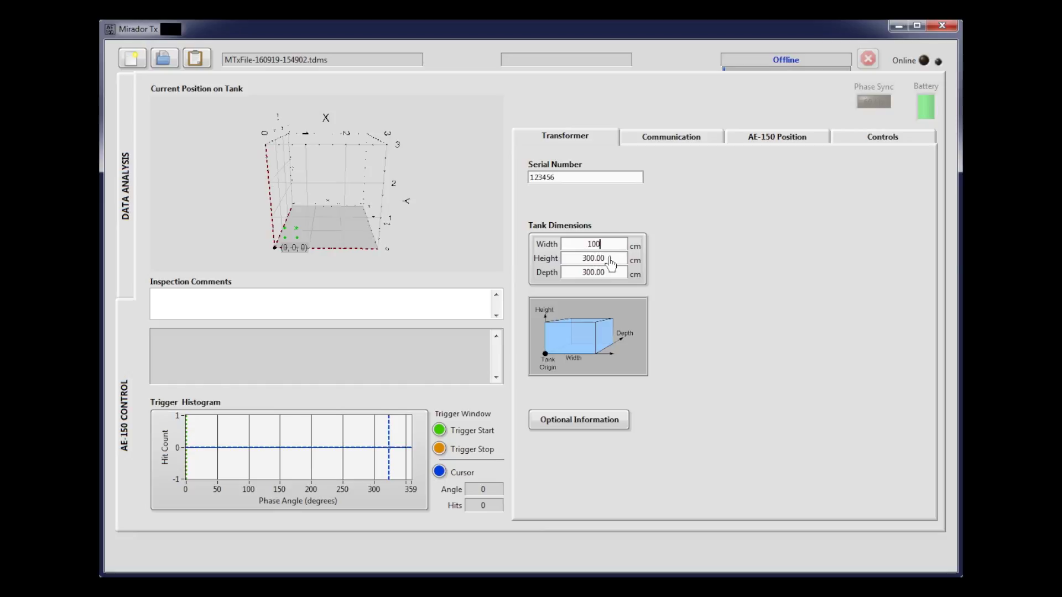
pyautogui.doubleClick(611, 263)
pyautogui.write('100')
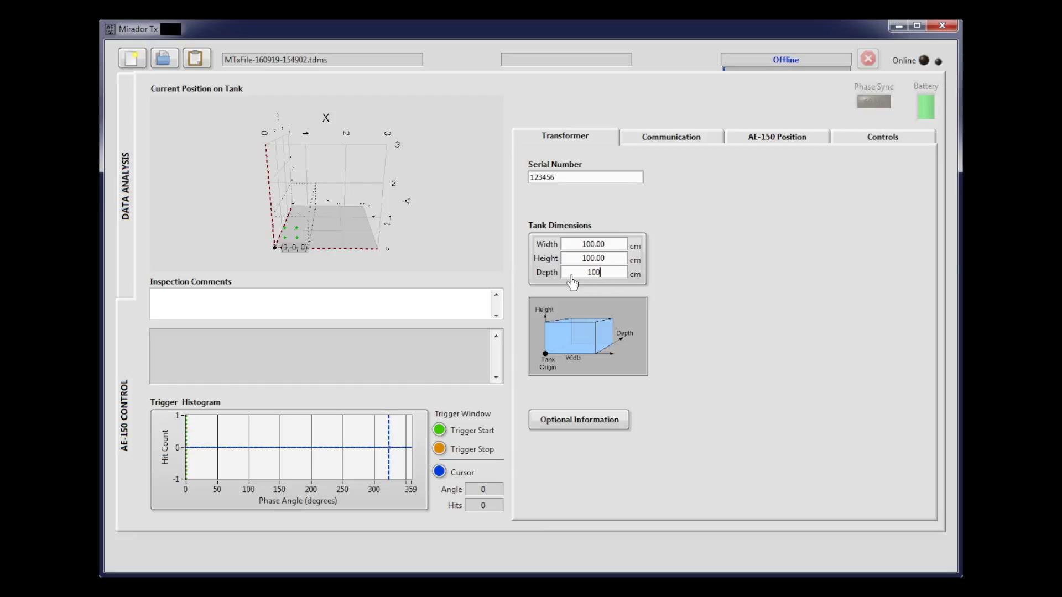
pyautogui.press('Return')
pyautogui.moveTo(356, 218); pyautogui.dragTo(336, 203)
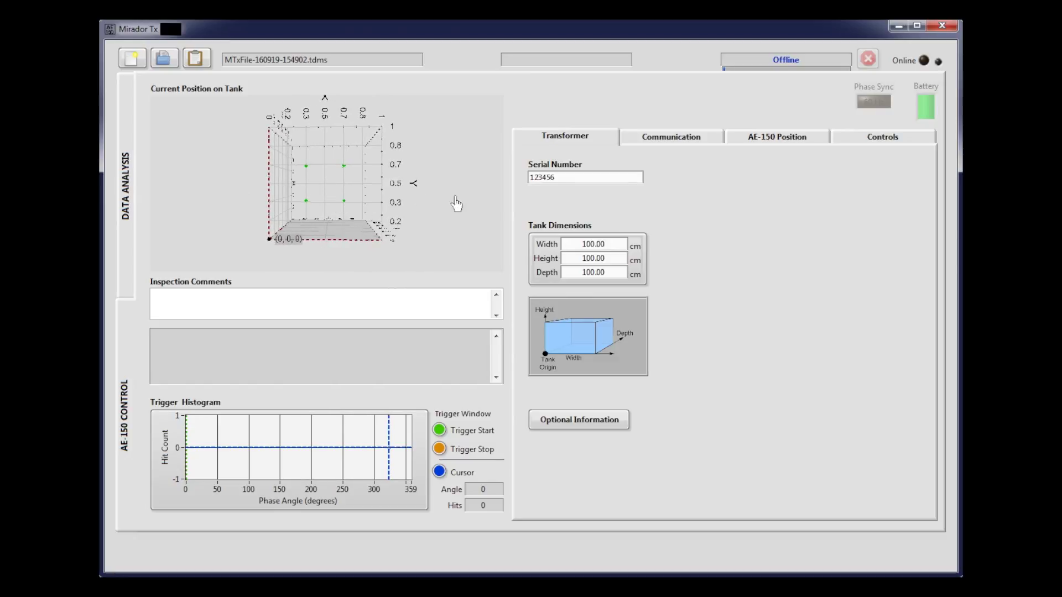
# Keep Wireless mode, choose port COM11 and auto-detect AE-150 Module #1 until status reads Ready.
pyautogui.click(709, 142)
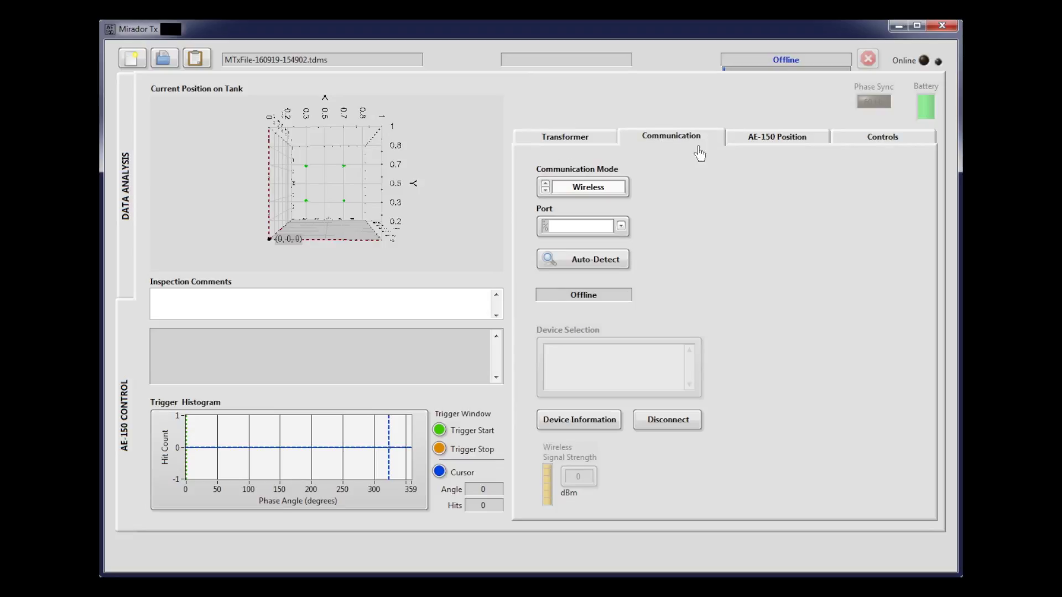
pyautogui.click(611, 189)
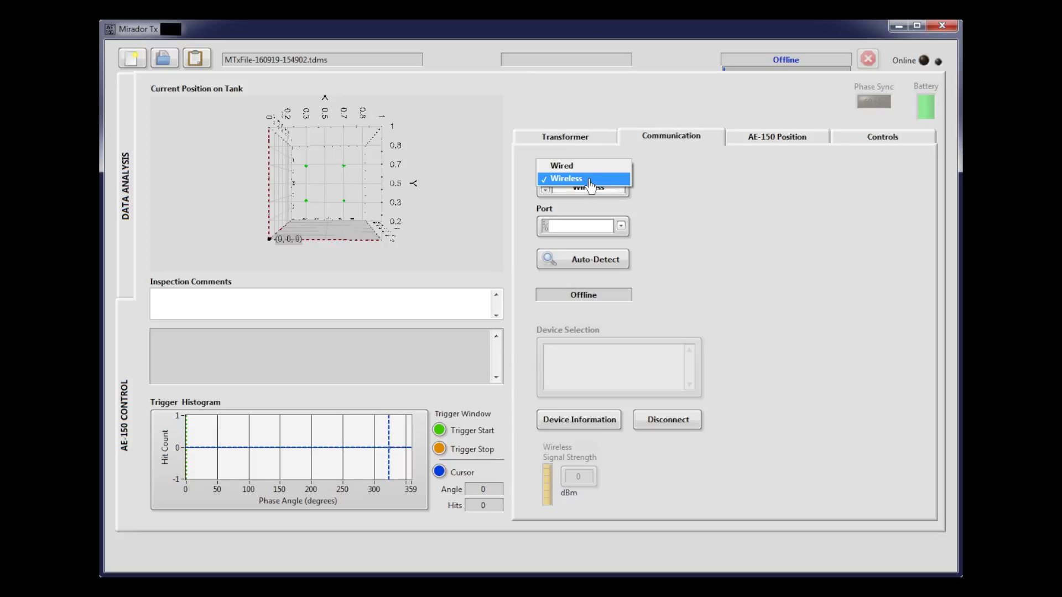
pyautogui.click(590, 180)
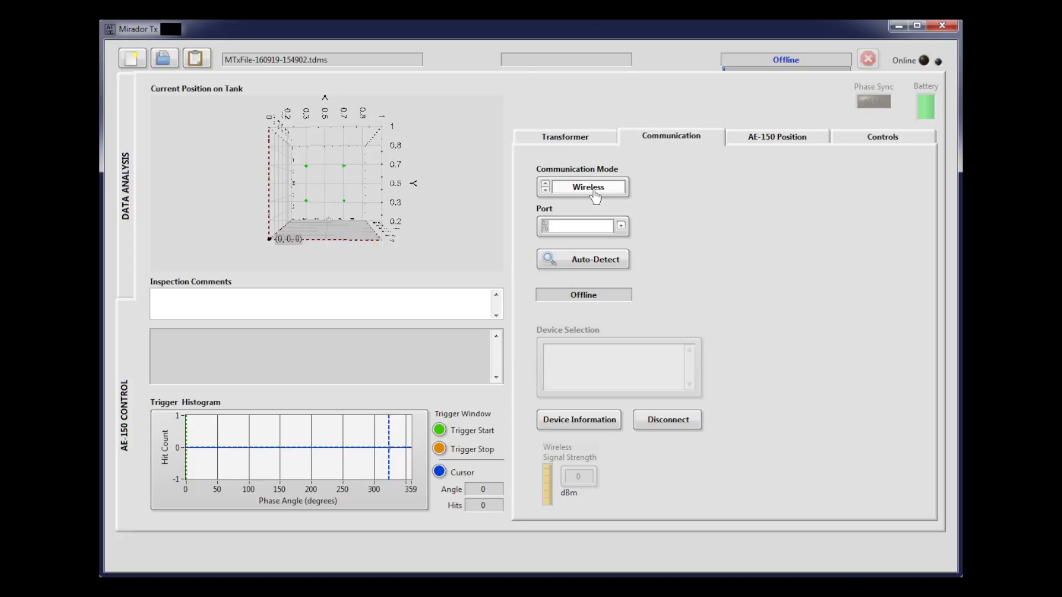
pyautogui.click(620, 228)
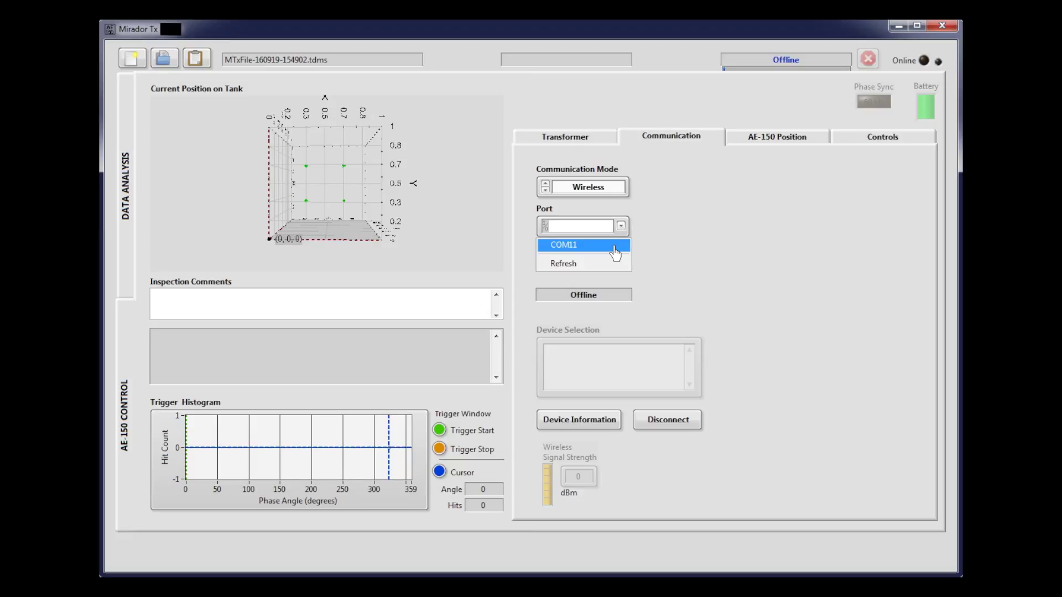
pyautogui.click(615, 246)
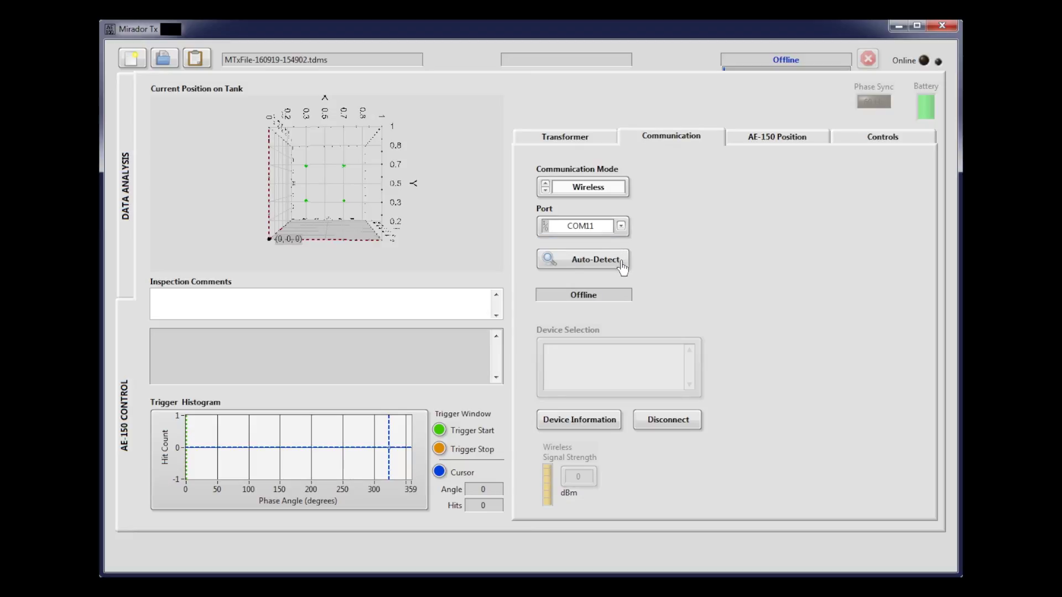
pyautogui.click(622, 267)
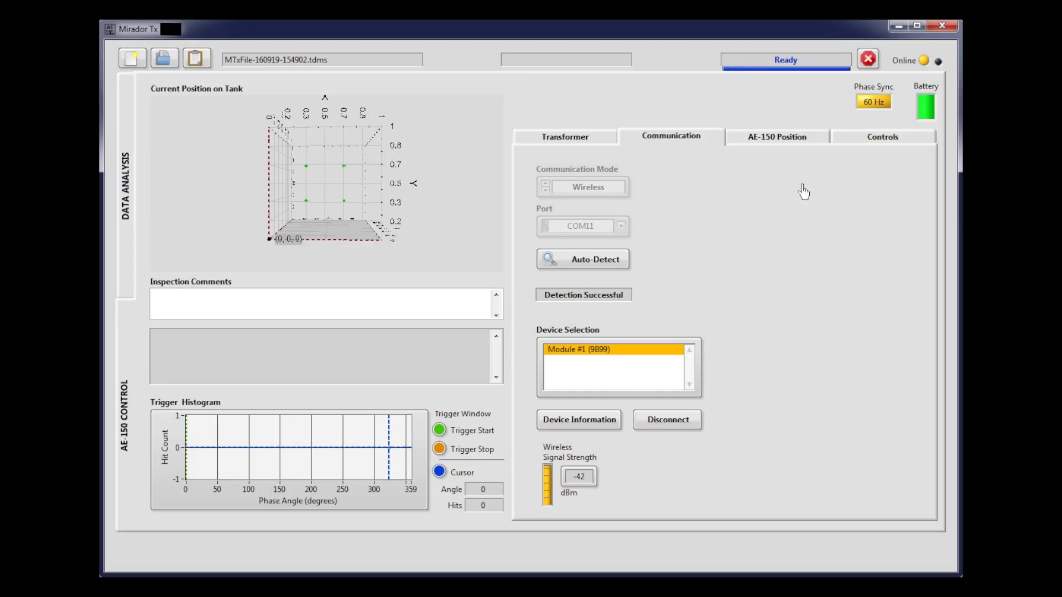
# Position the AE-150 sensor at X 75, Y 48, Z 0 cm on the Front wall.
pyautogui.click(810, 139)
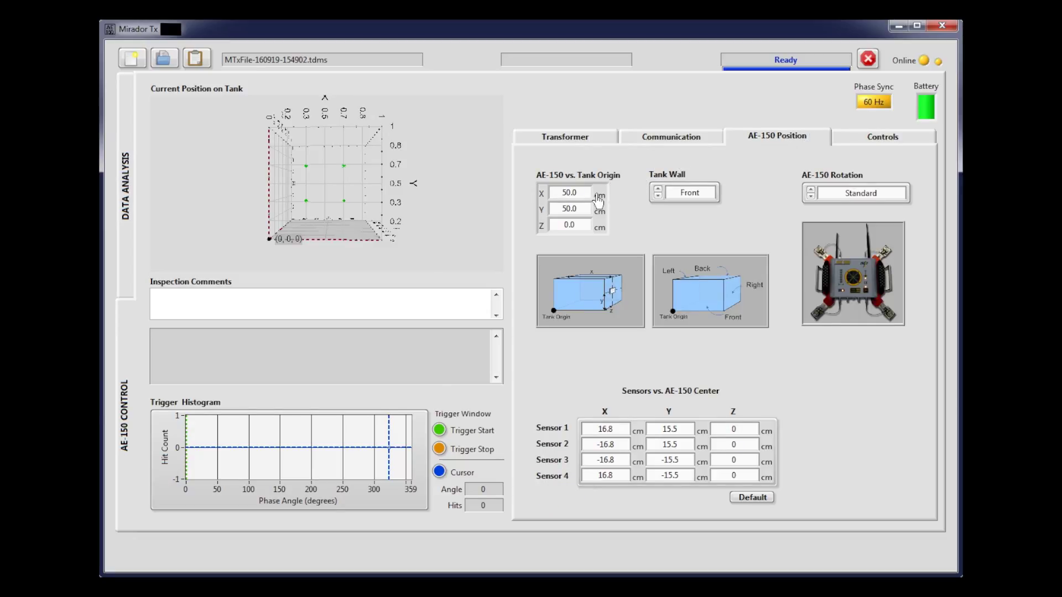
pyautogui.doubleClick(560, 194)
pyautogui.write('75')
pyautogui.doubleClick(561, 208)
pyautogui.write('48')
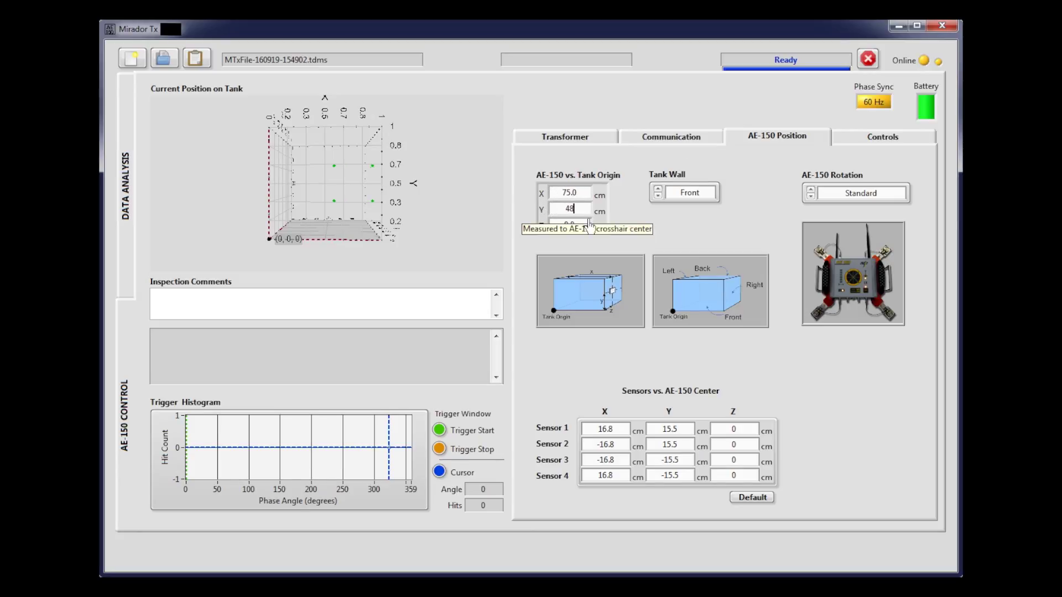
pyautogui.click(579, 227)
pyautogui.doubleClick(552, 228)
pyautogui.write('0')
pyautogui.click(614, 232)
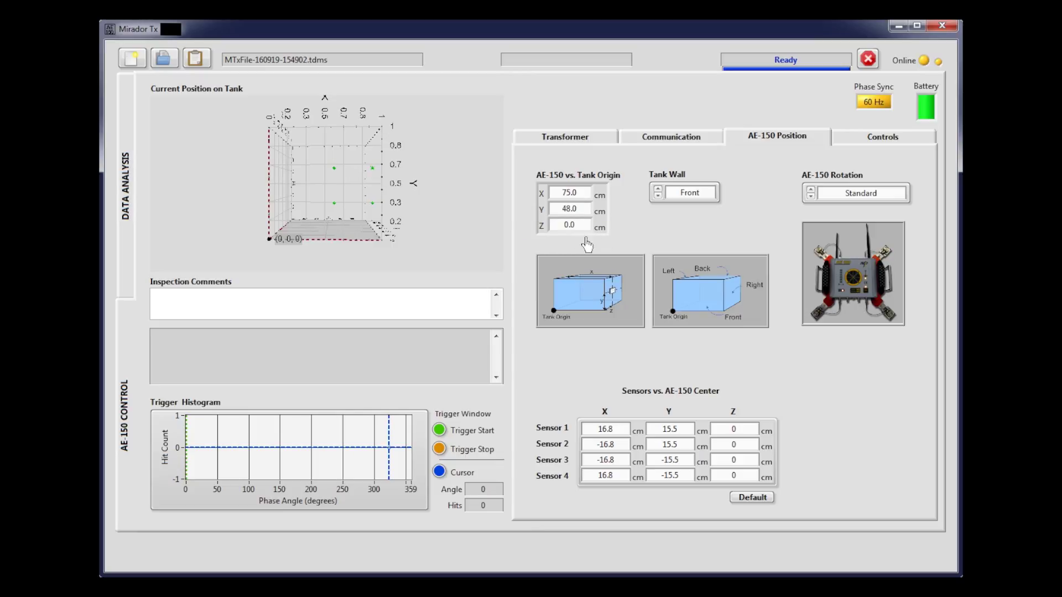
pyautogui.moveTo(349, 222); pyautogui.dragTo(343, 200)
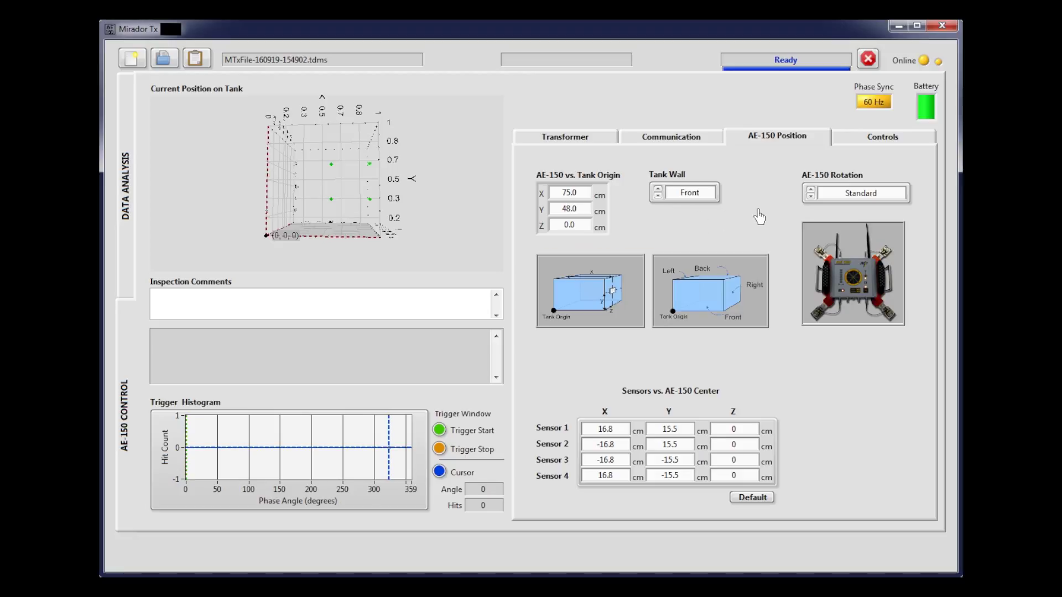
# Auto-set channel gains and thresholds, select the PrPd (High Resolution) preset and start acquiring.
pyautogui.click(856, 139)
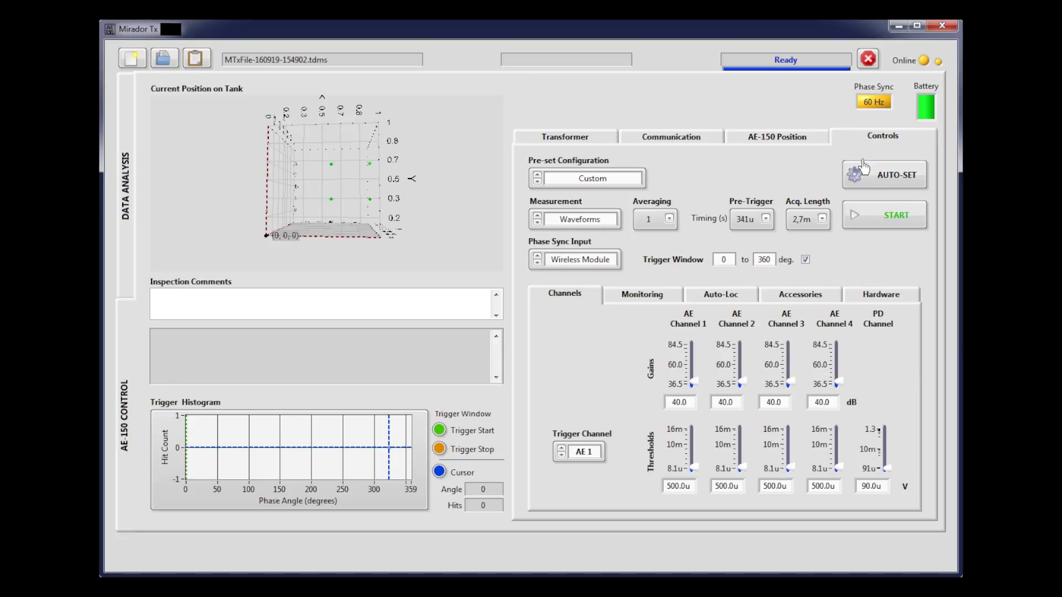
pyautogui.click(873, 182)
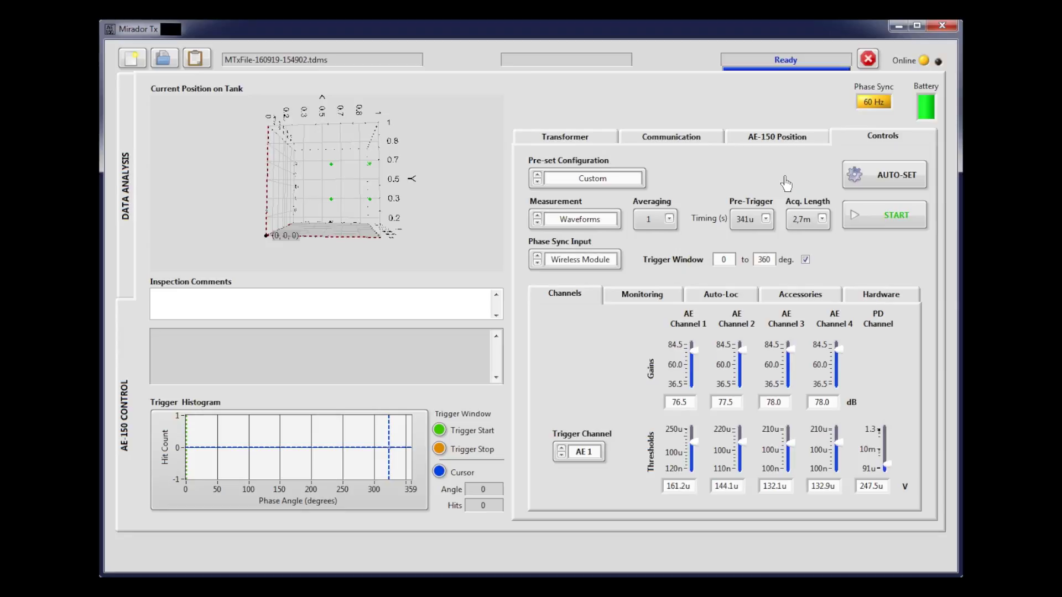
pyautogui.click(631, 181)
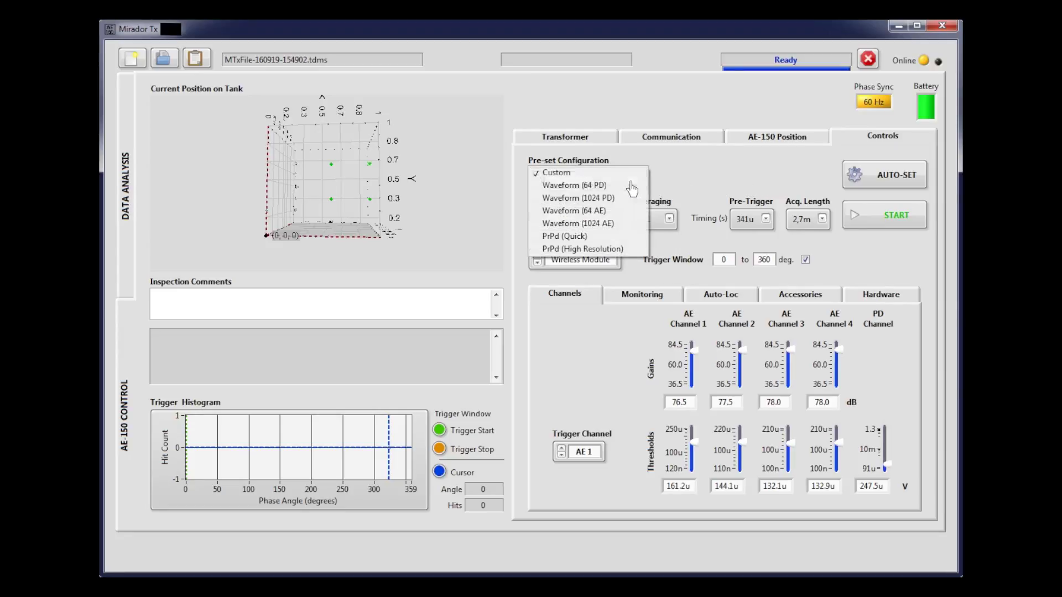
pyautogui.click(639, 249)
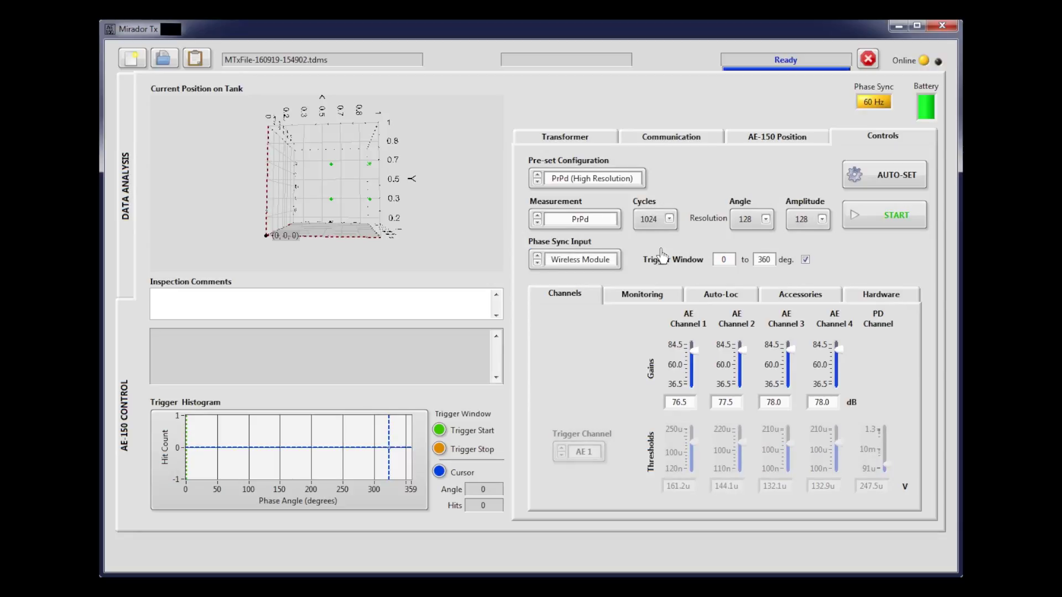
pyautogui.click(913, 221)
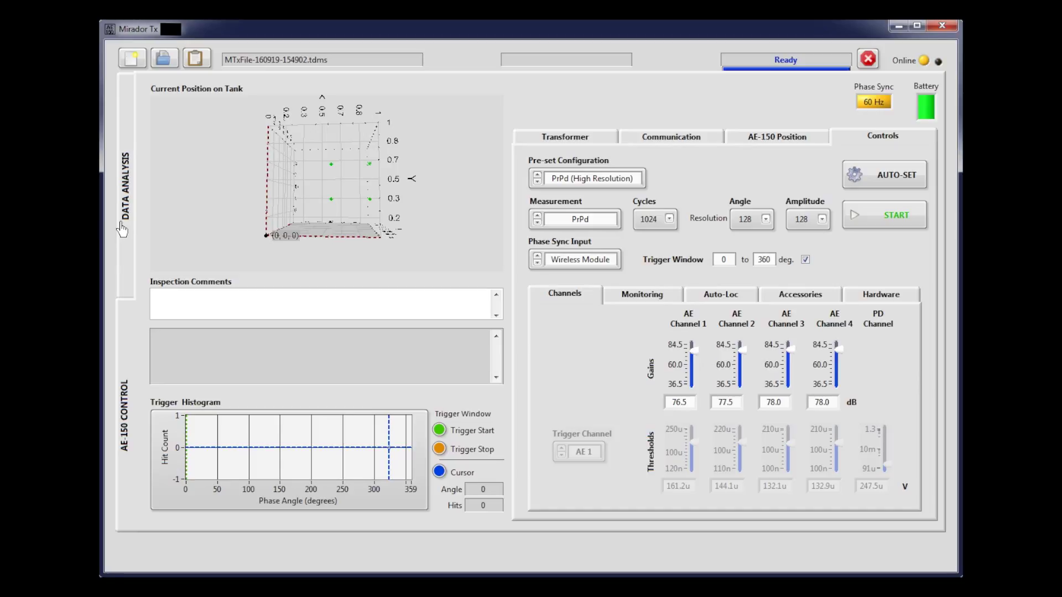
# Step through the PrPD patterns of AE 1, AE 2, AE 3, AE 4 and PD.
pyautogui.click(122, 228)
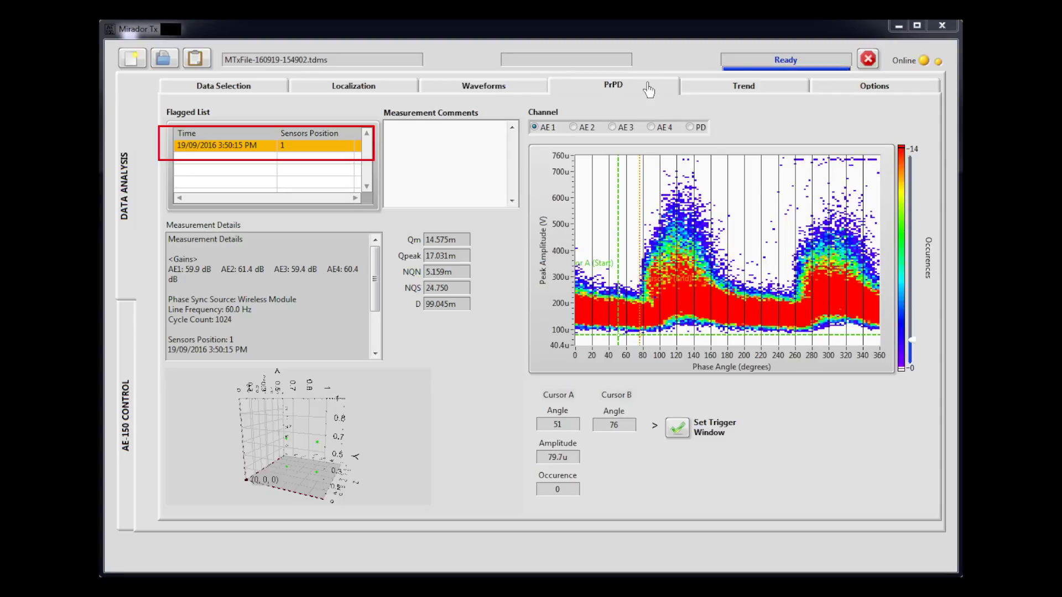
pyautogui.click(534, 129)
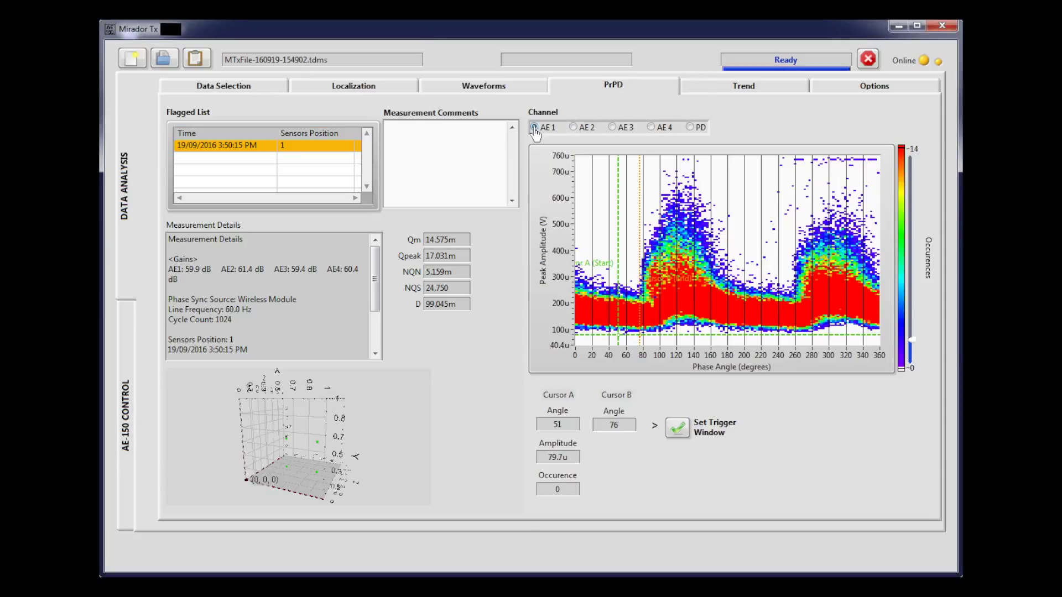
pyautogui.click(573, 127)
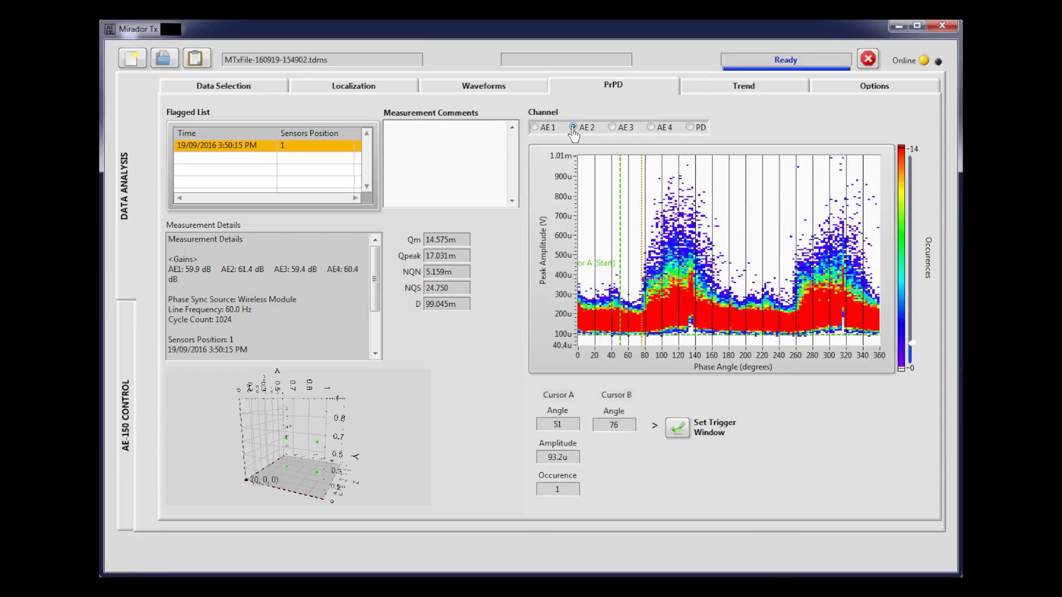
pyautogui.click(611, 128)
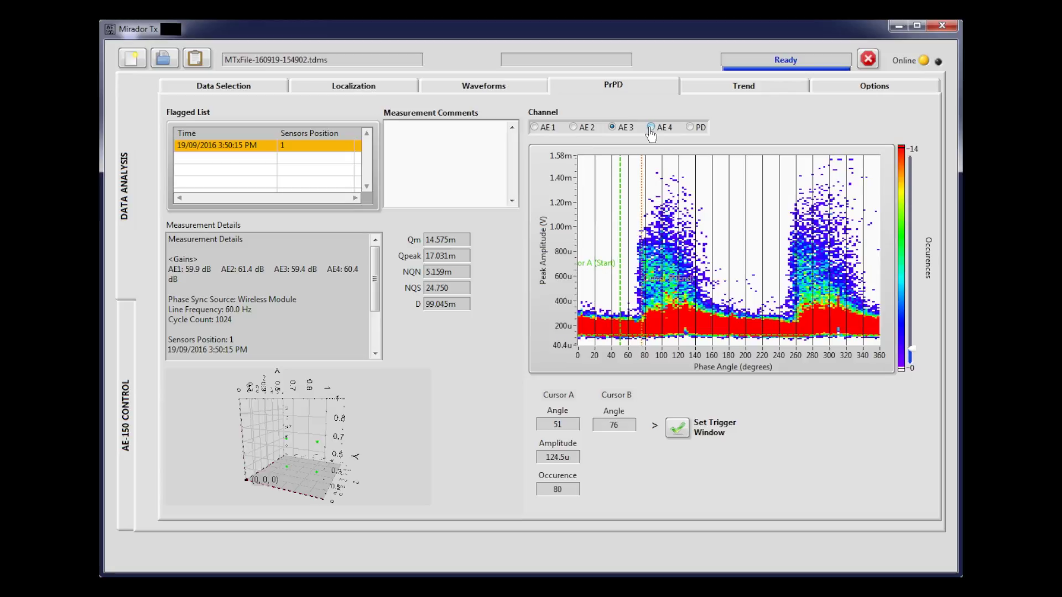
pyautogui.click(650, 128)
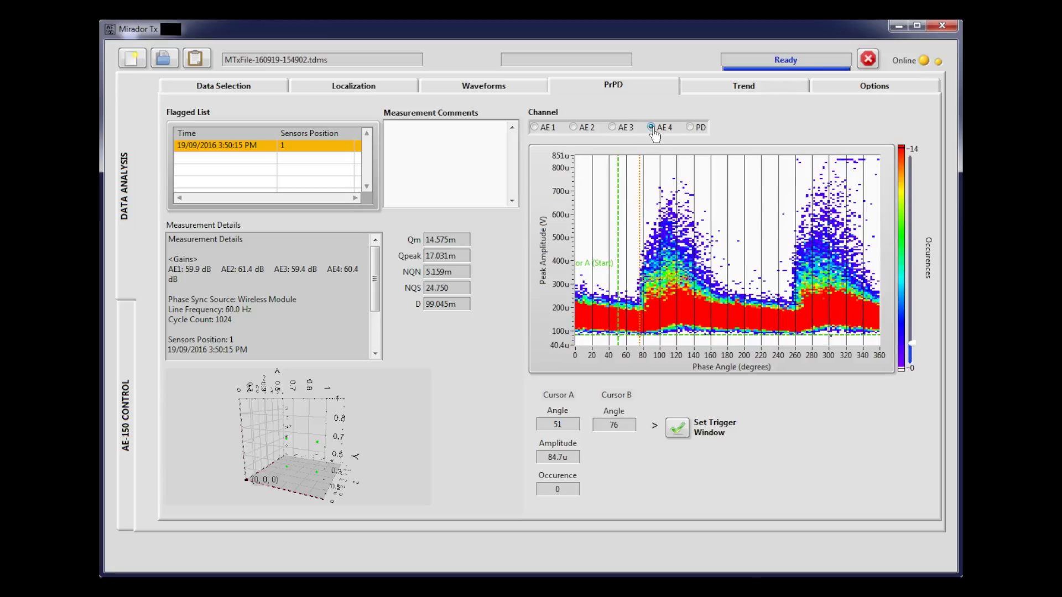
pyautogui.click(689, 128)
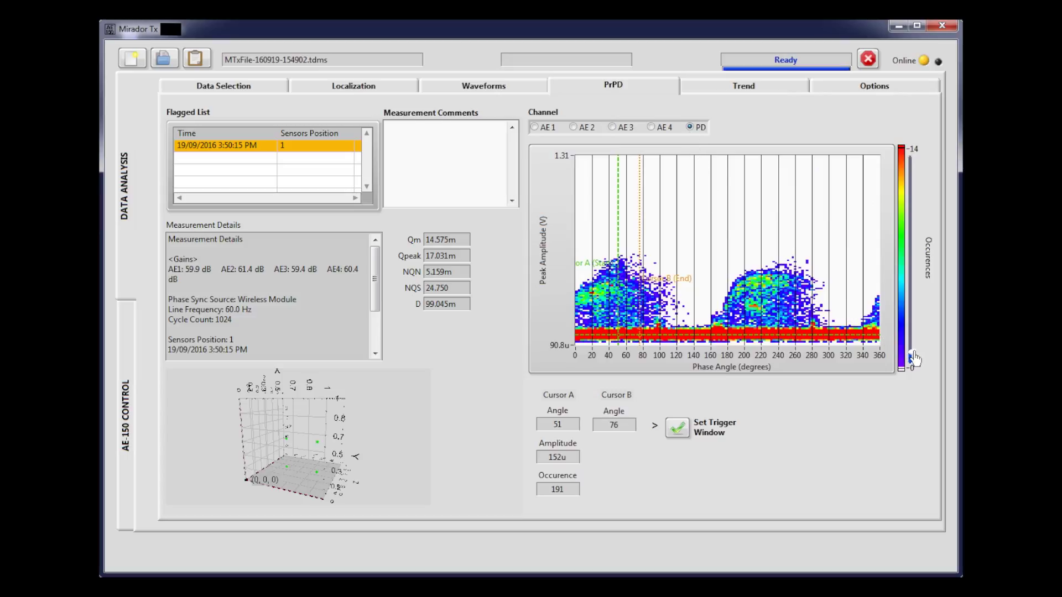
# Mark a 180° to 295° trigger window with the amplitude cursor at 1.2m.
pyautogui.moveTo(914, 359); pyautogui.dragTo(915, 360)
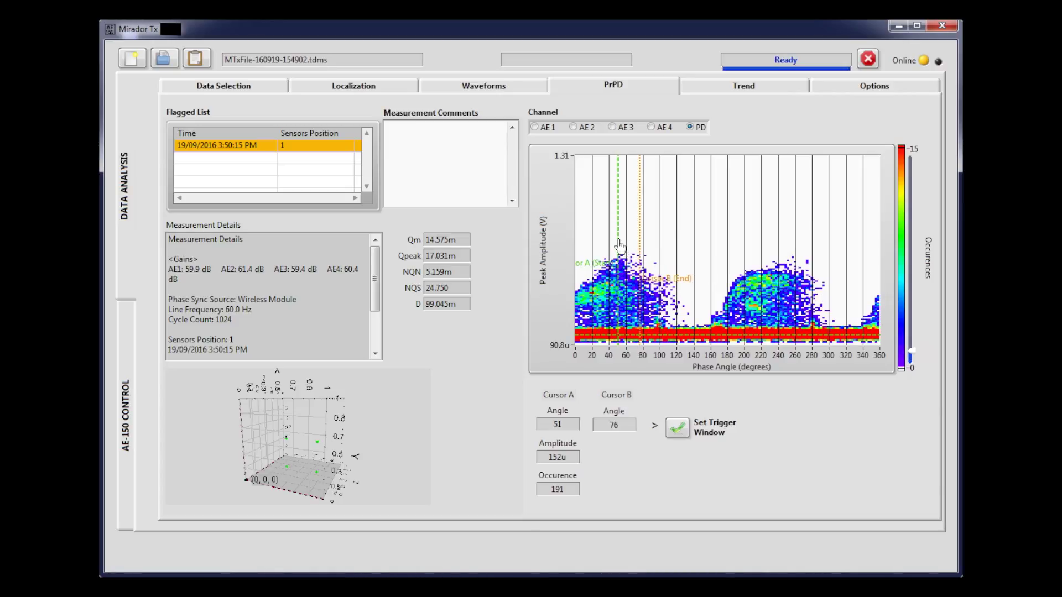
pyautogui.moveTo(618, 249); pyautogui.dragTo(727, 246)
pyautogui.moveTo(642, 239); pyautogui.dragTo(825, 242)
pyautogui.moveTo(819, 336); pyautogui.dragTo(820, 299)
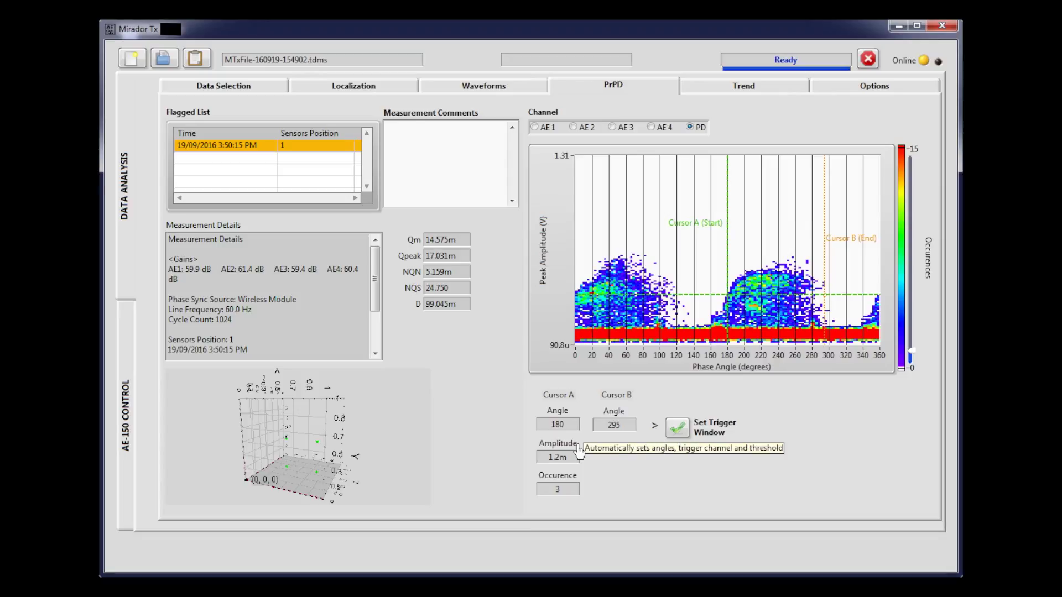
# Go back to the AE-150 Control page showing the PD-triggered 180–295° window.
pyautogui.click(127, 460)
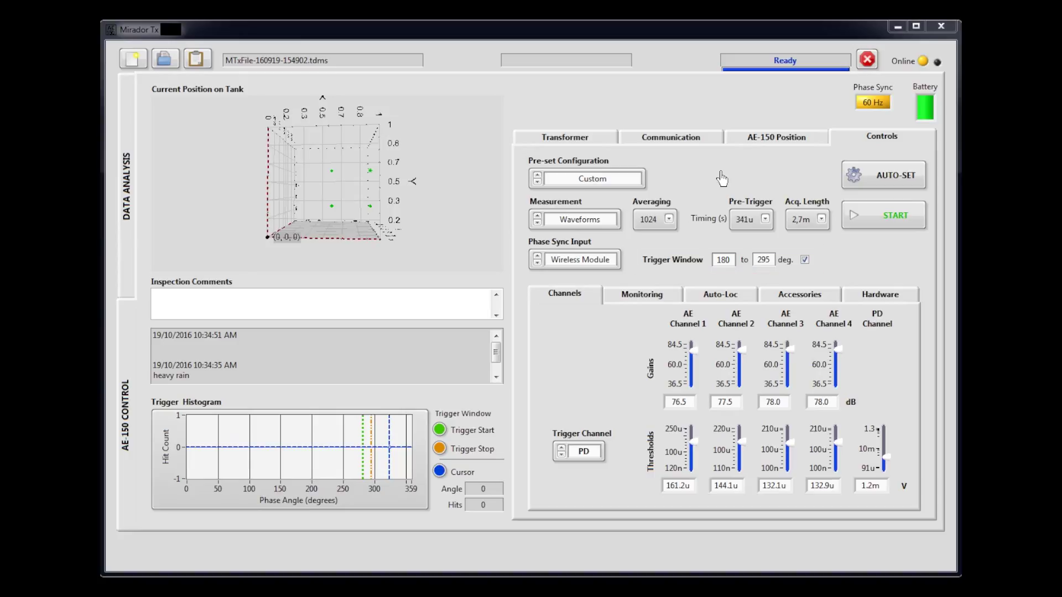
# Choose the Waveform (1024 PD) preset and start a waveform acquisition.
pyautogui.click(631, 181)
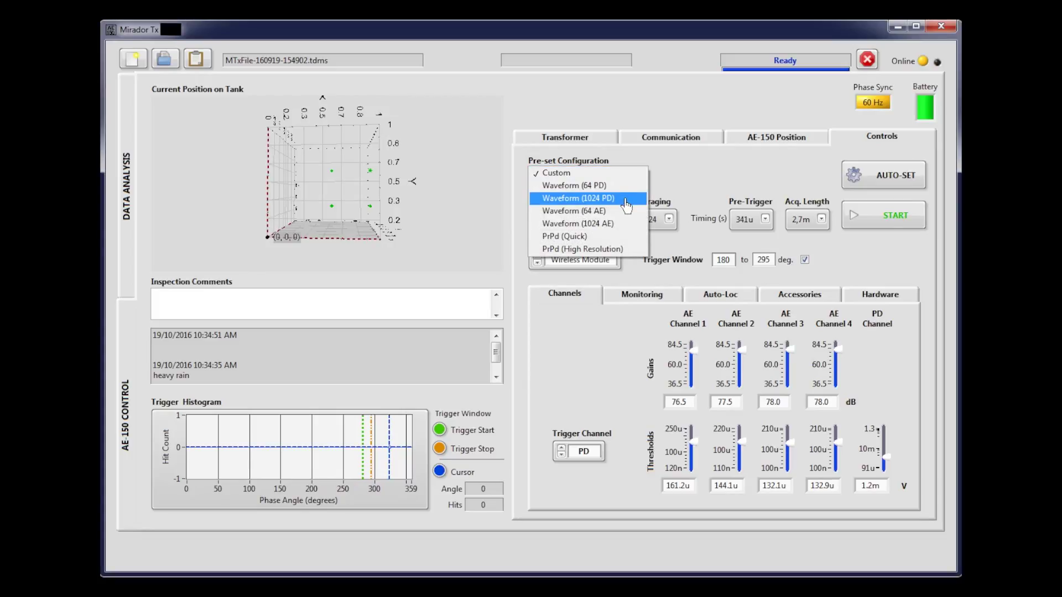
pyautogui.click(627, 199)
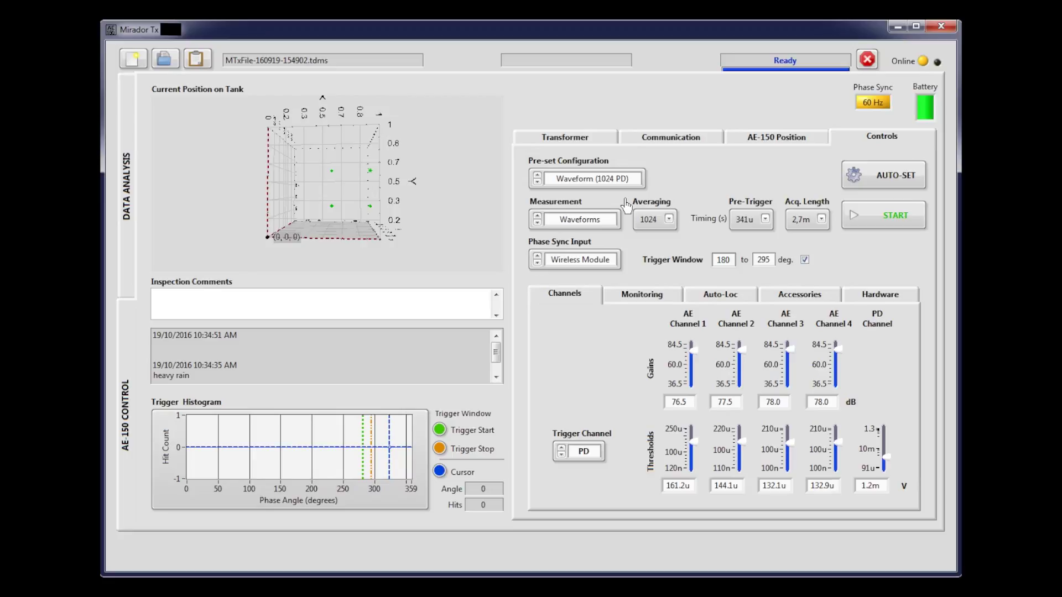
pyautogui.click(875, 218)
# Show the acquired waveforms and rectangle-zoom the four AE traces onto their onsets.
pyautogui.click(124, 232)
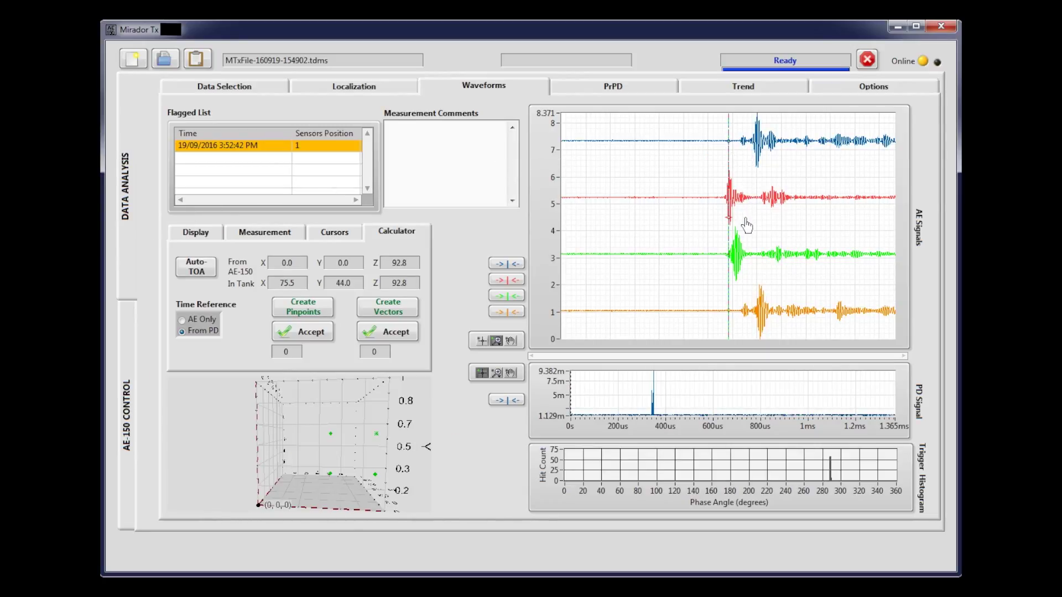
pyautogui.click(492, 343)
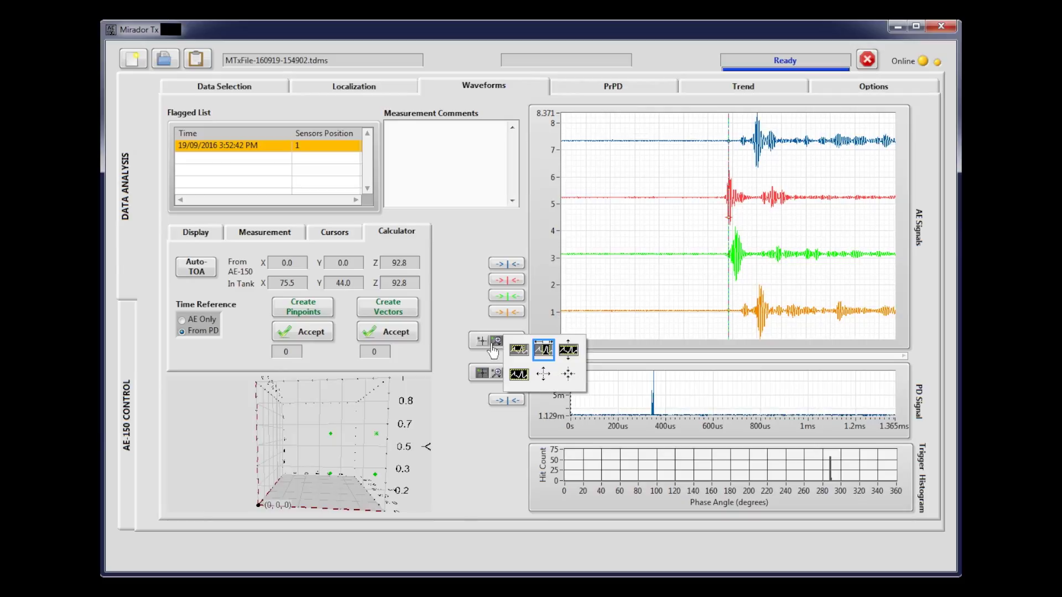
pyautogui.click(543, 351)
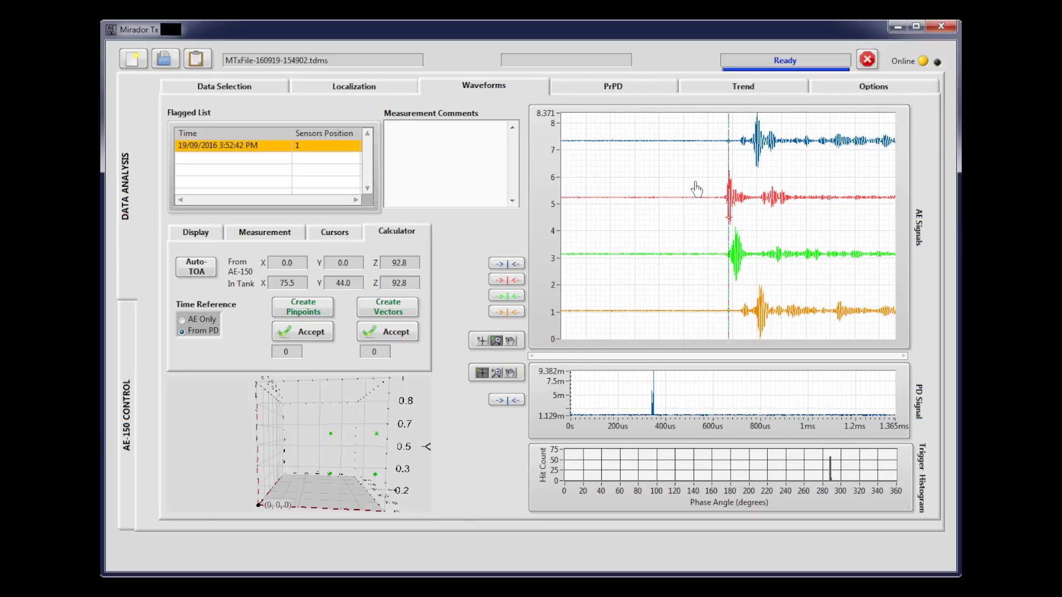
pyautogui.moveTo(687, 189); pyautogui.dragTo(820, 187)
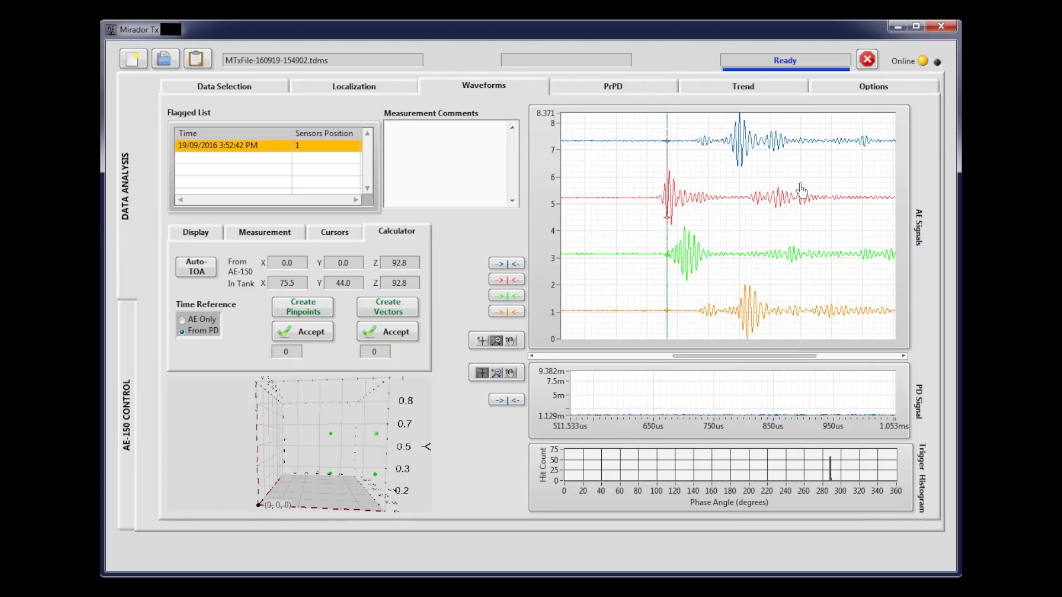
# Run Auto-TOA and add pinpoints and vectors, locating the source at X 20.7, Y 54.6, Z 36.1 cm.
pyautogui.click(194, 271)
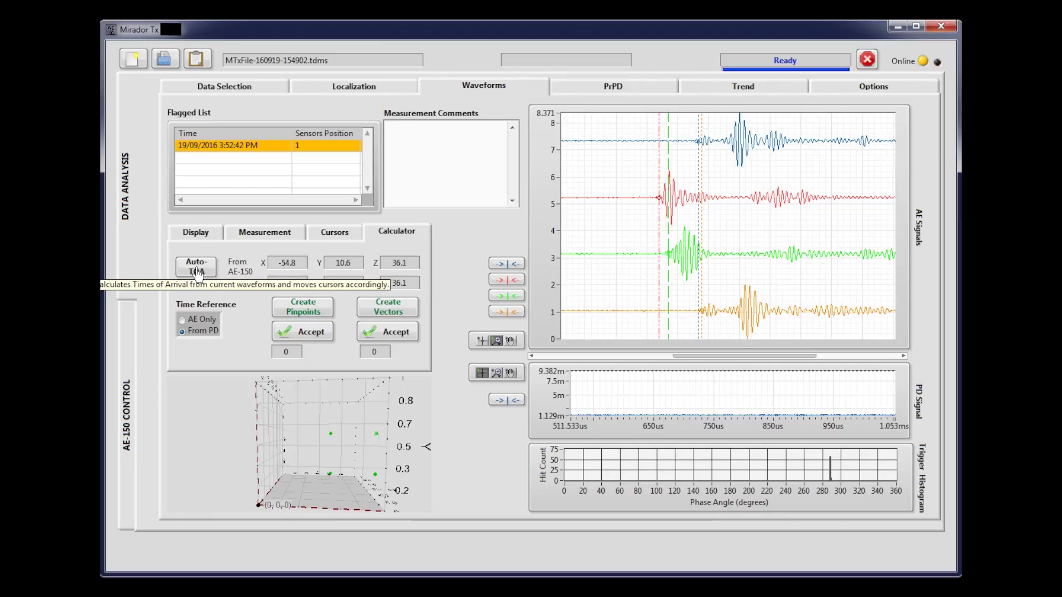
pyautogui.click(286, 311)
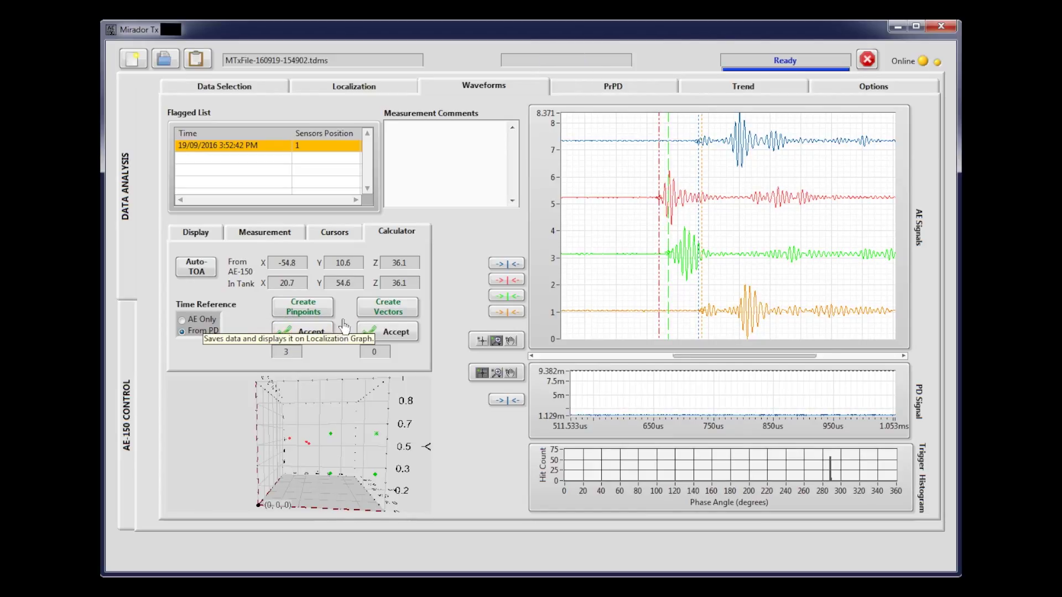
pyautogui.click(373, 312)
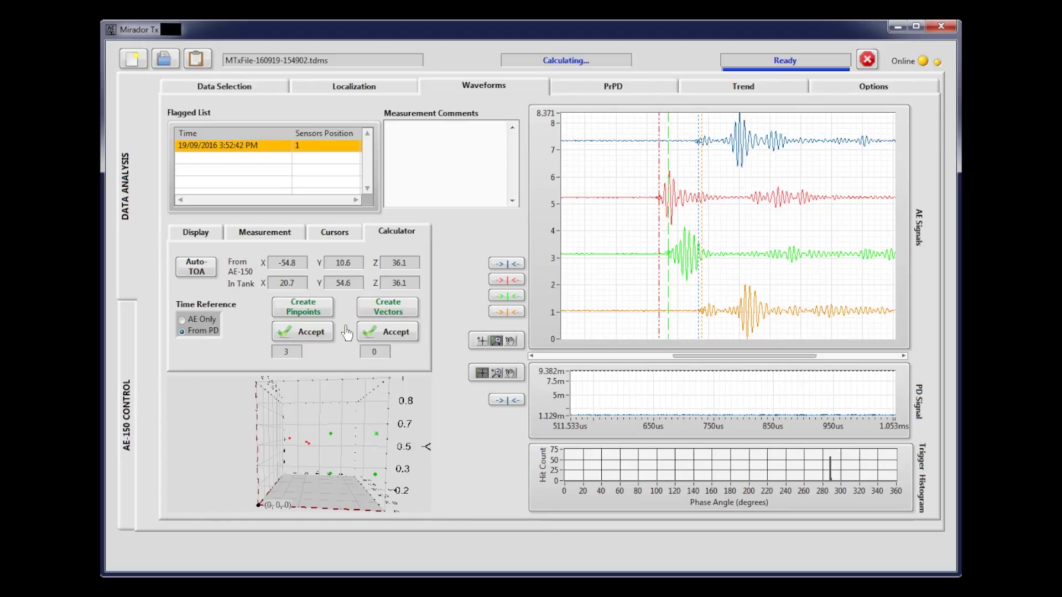
pyautogui.click(386, 333)
pyautogui.moveTo(320, 441)
pyautogui.mouseDown()
pyautogui.moveTo(344, 446)
pyautogui.moveTo(306, 447)
pyautogui.moveTo(308, 460)
pyautogui.moveTo(339, 464)
pyautogui.moveTo(345, 443)
pyautogui.moveTo(330, 450)
pyautogui.mouseUp()
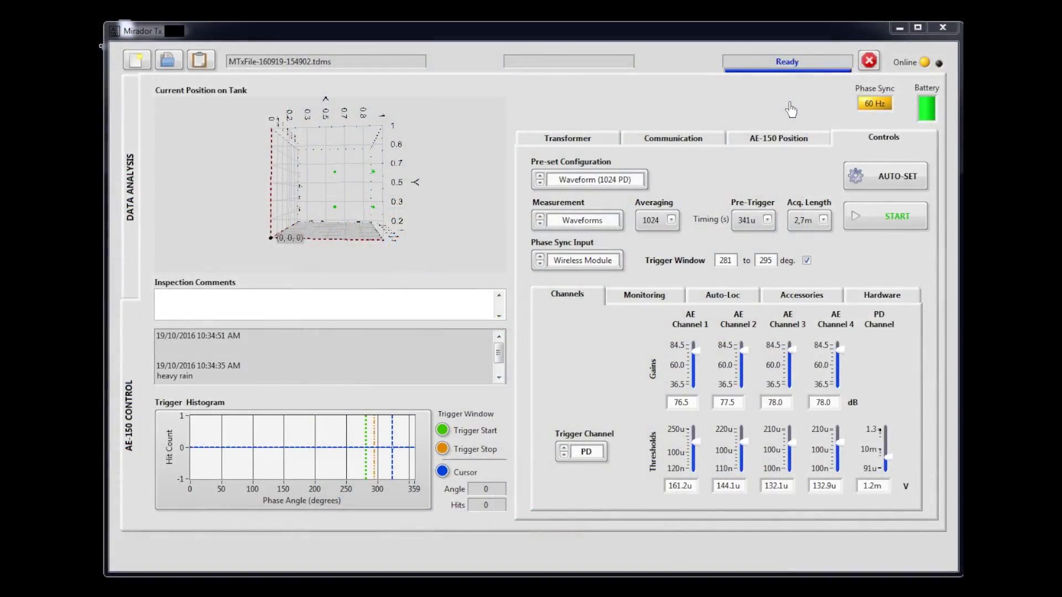
# Change the AE-150 position from X 75.0 to X 25.0 cm, Y 60.0 cm, then check the tank plot.
pyautogui.click(810, 142)
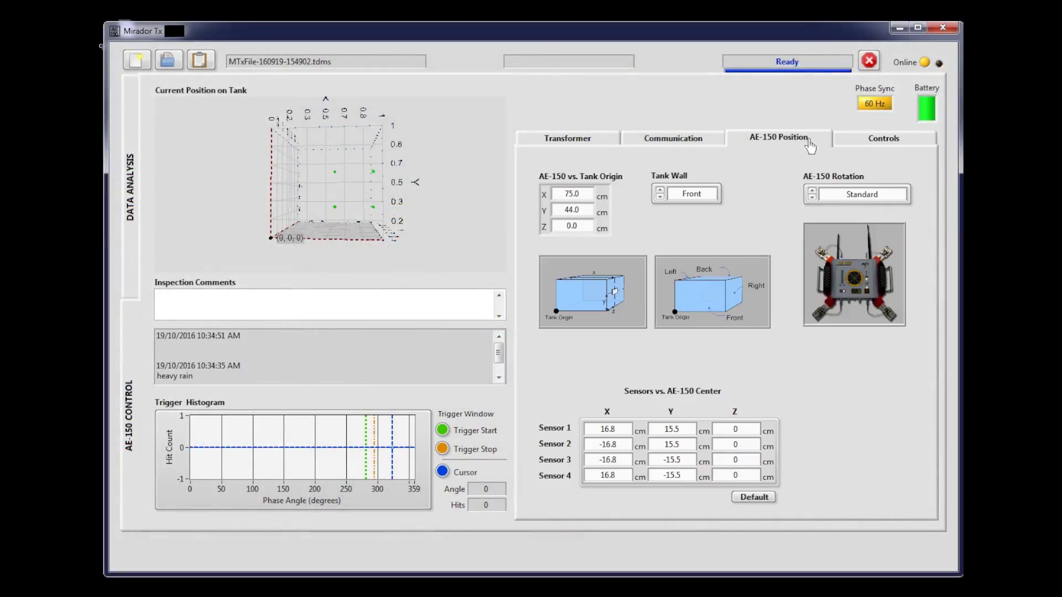
pyautogui.moveTo(580, 194); pyautogui.dragTo(550, 206)
pyautogui.write('25')
pyautogui.press('Tab')
pyautogui.write('60')
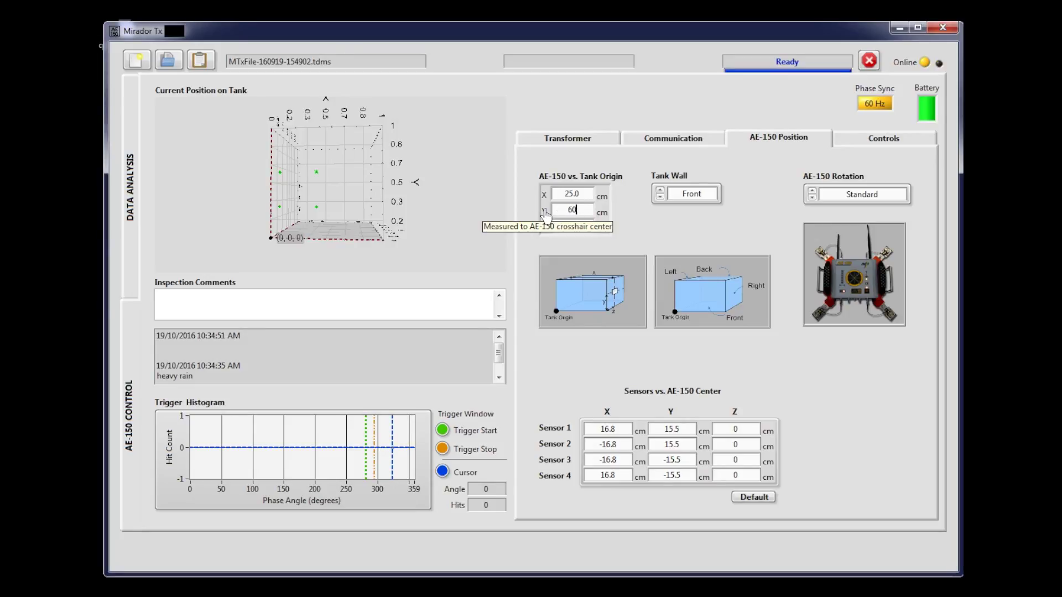
pyautogui.click(634, 235)
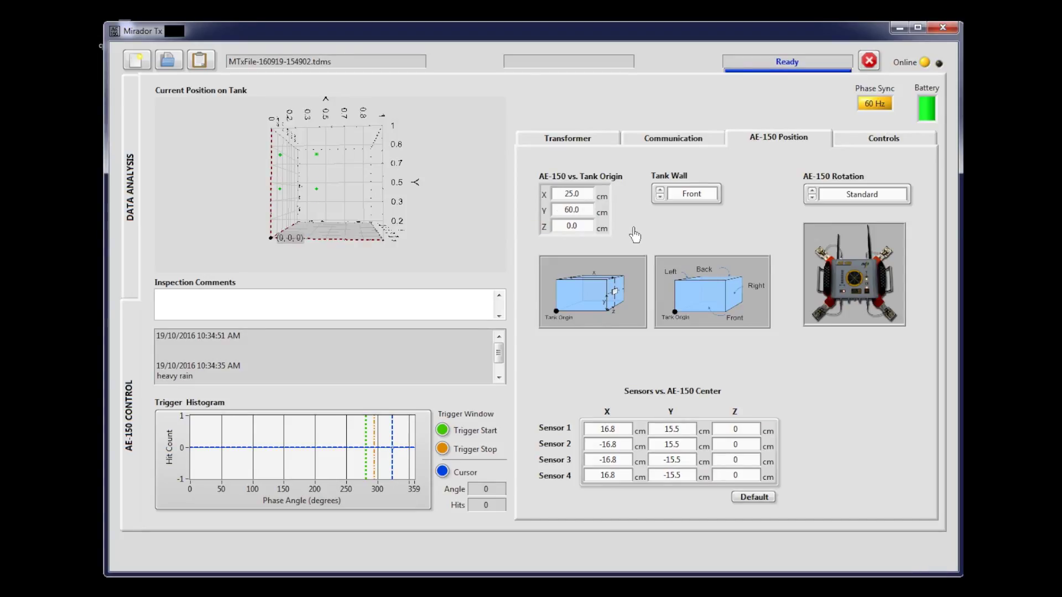
pyautogui.moveTo(293, 211)
pyautogui.mouseDown()
pyautogui.moveTo(308, 221)
pyautogui.moveTo(308, 202)
pyautogui.mouseUp()
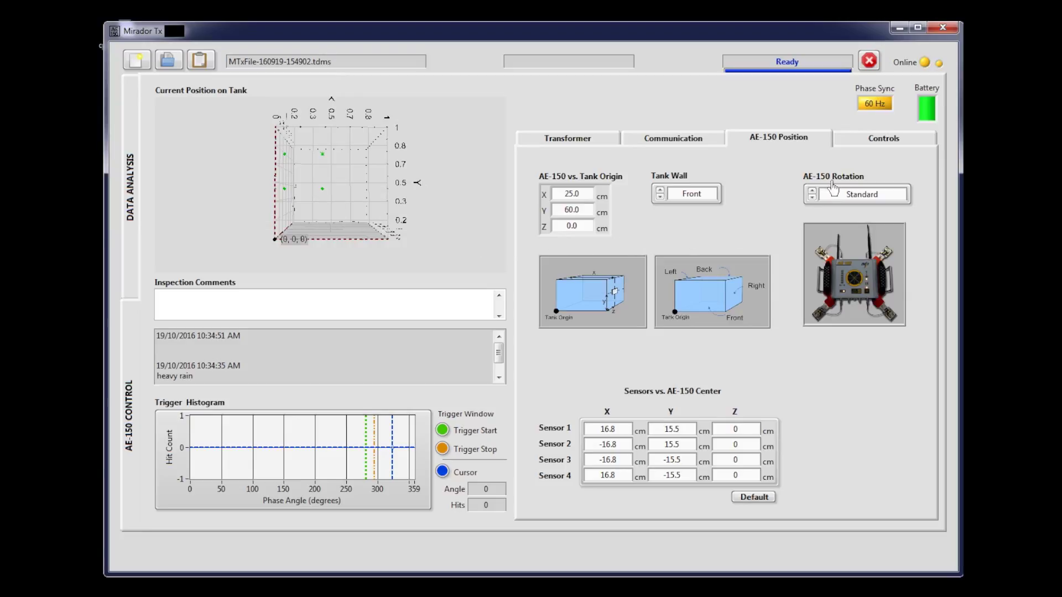
# Start a Waveform (1024 PD) preset acquisition at the new AE-150 position.
pyautogui.click(871, 141)
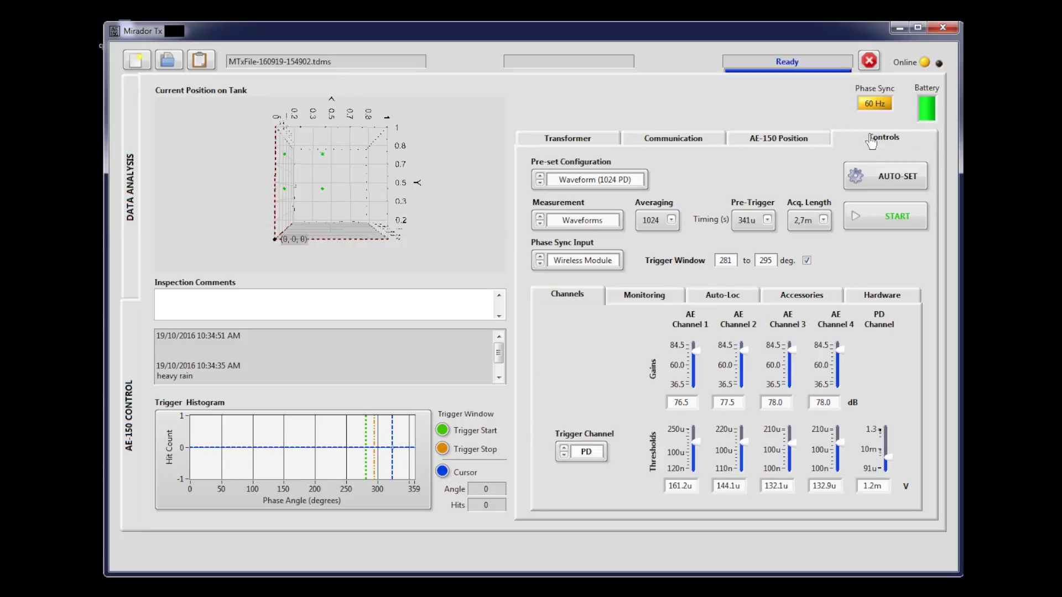
pyautogui.click(633, 180)
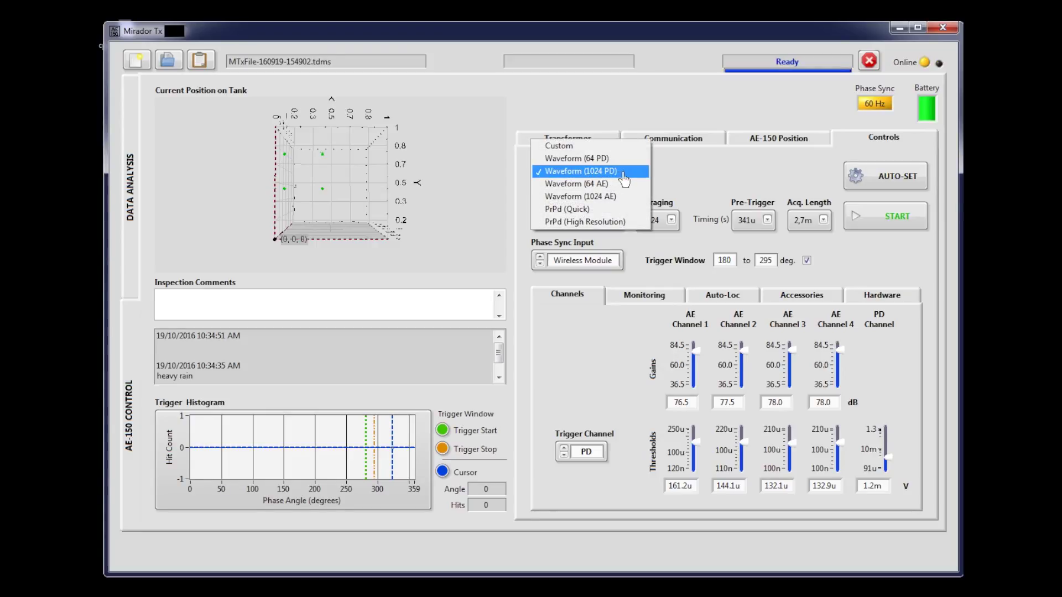
pyautogui.click(624, 177)
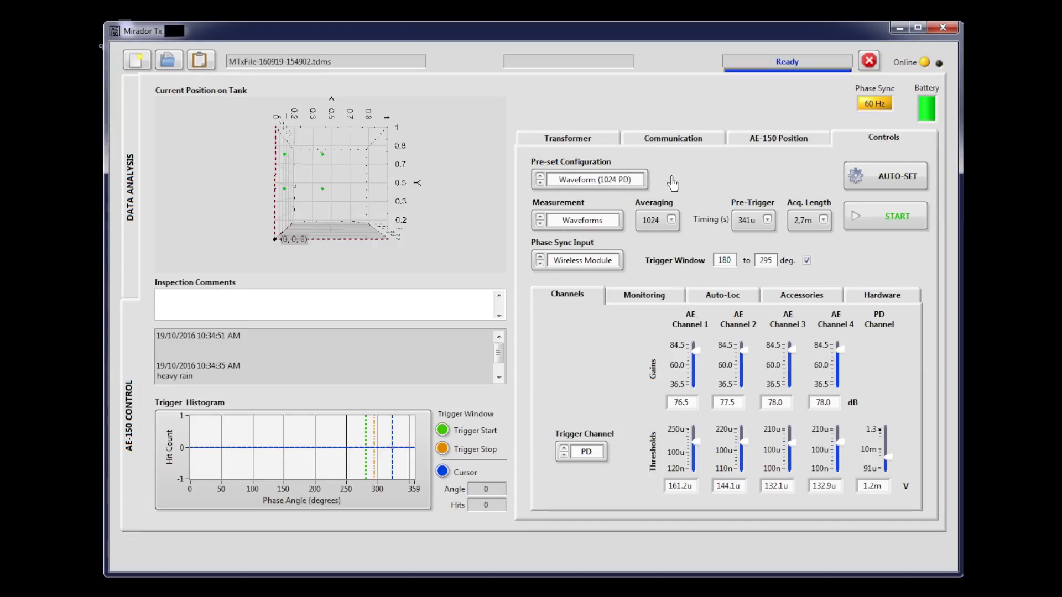
pyautogui.click(878, 224)
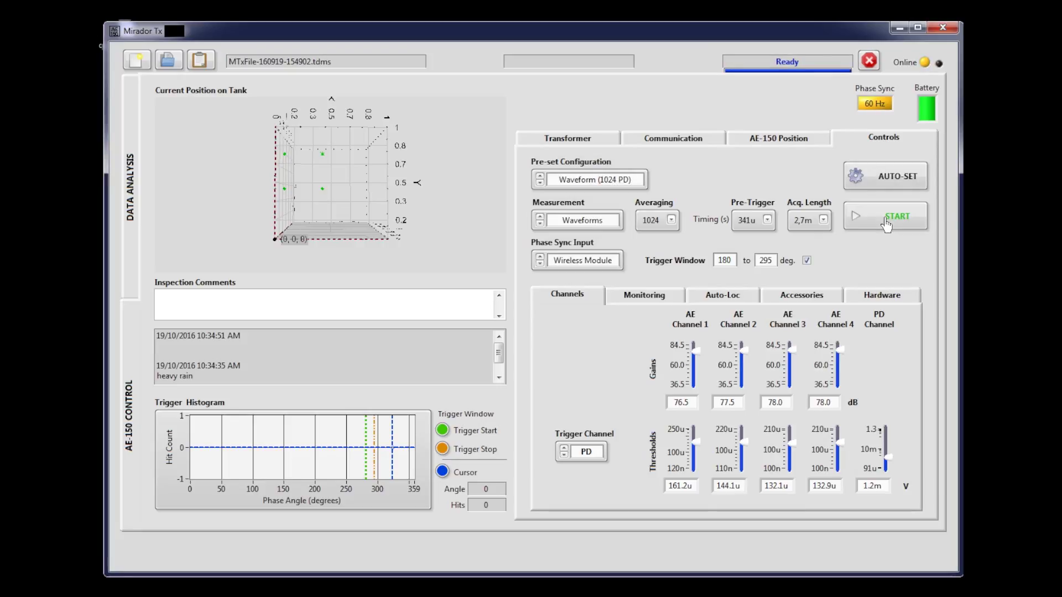
# Show the 4:02:03 PM flagged measurement in Data Analysis and box-zoom the AE Signals onsets.
pyautogui.click(133, 259)
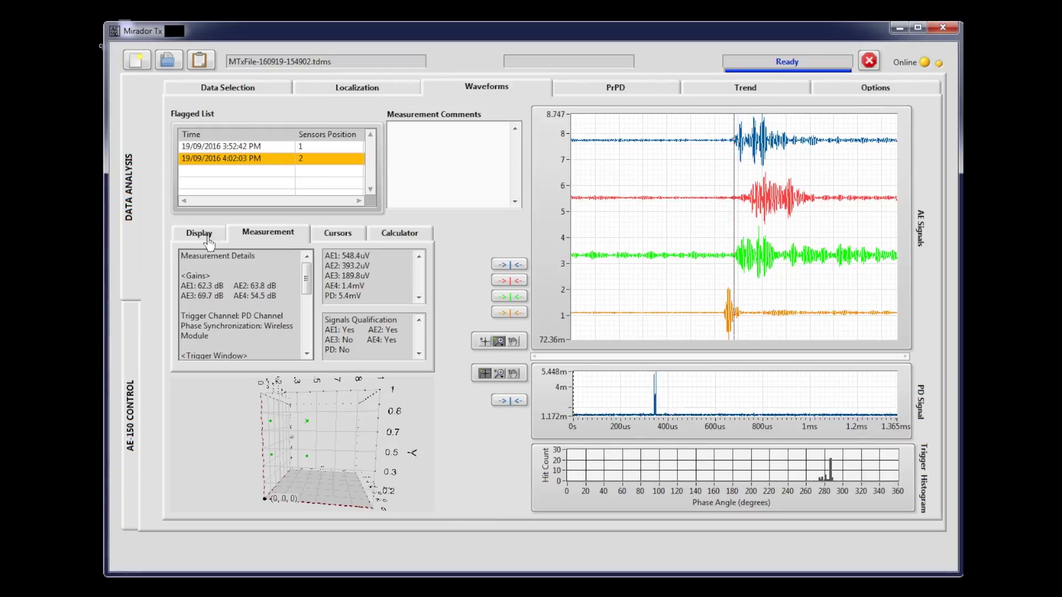
pyautogui.click(271, 161)
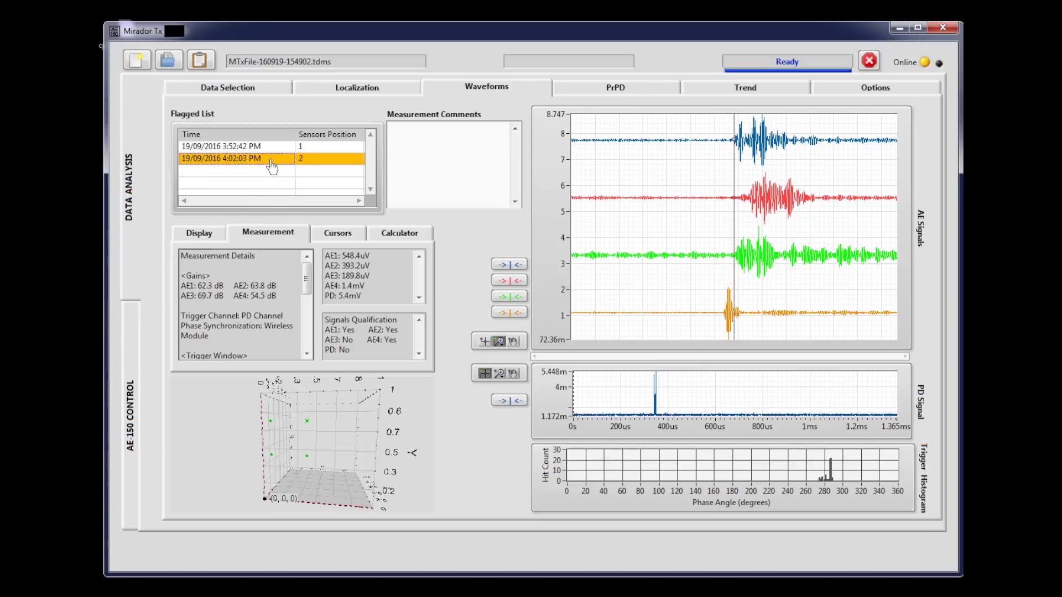
pyautogui.click(499, 342)
pyautogui.click(542, 352)
pyautogui.moveTo(691, 233); pyautogui.dragTo(811, 232)
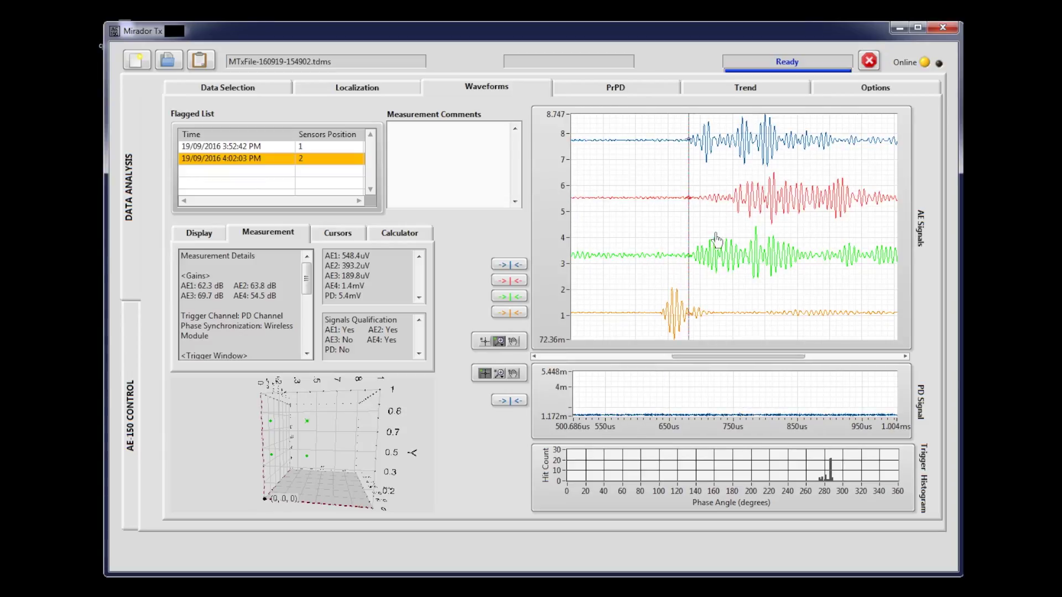
# Run Auto-TOA and add pinpoints and vectors, locating the source at X 51.7, Y 38.2, Z 38.6 cm.
pyautogui.click(376, 234)
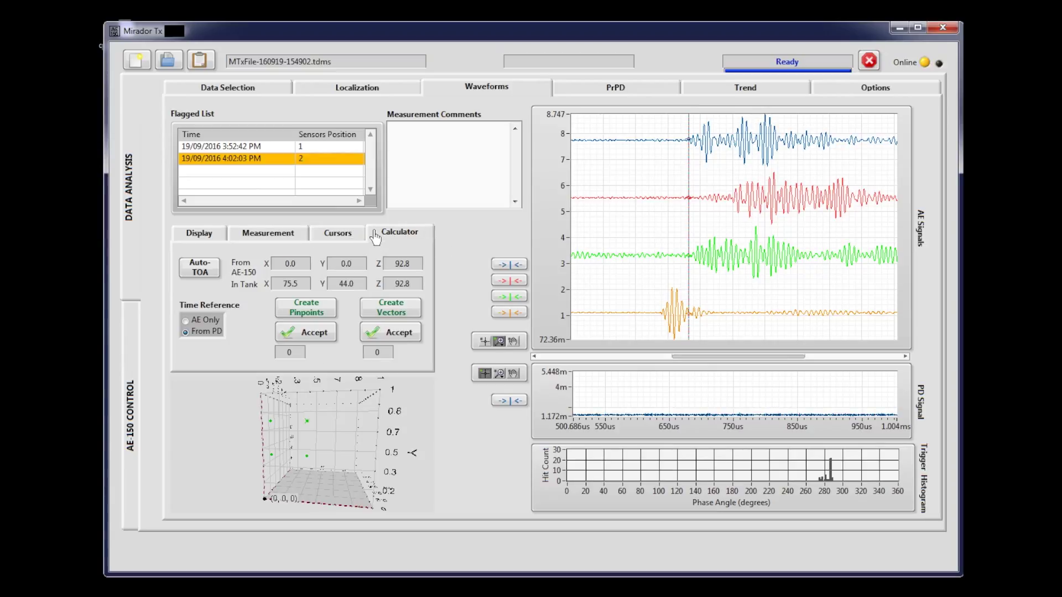
pyautogui.click(200, 267)
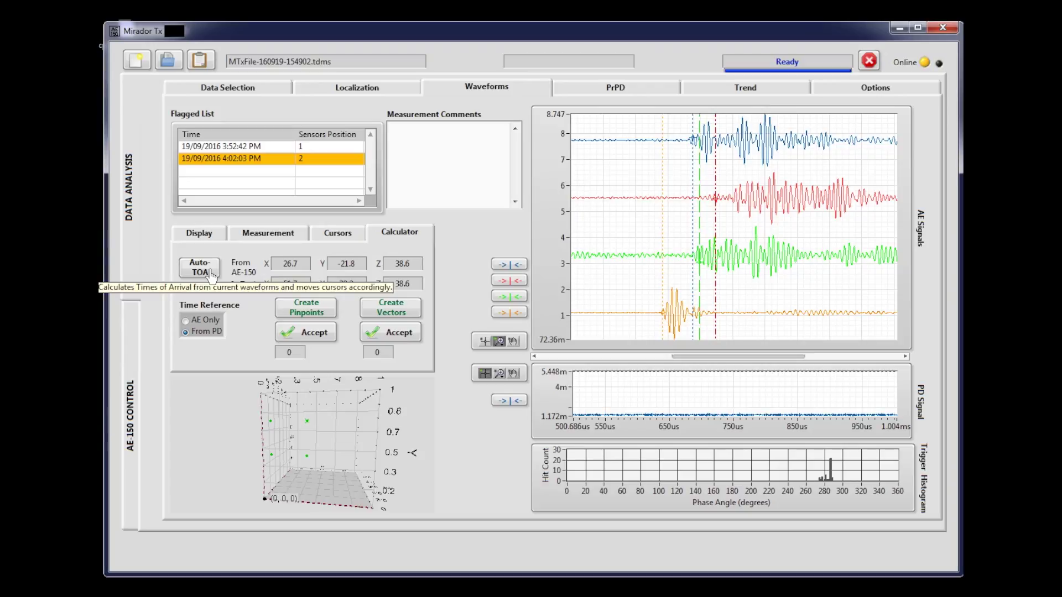
pyautogui.click(325, 312)
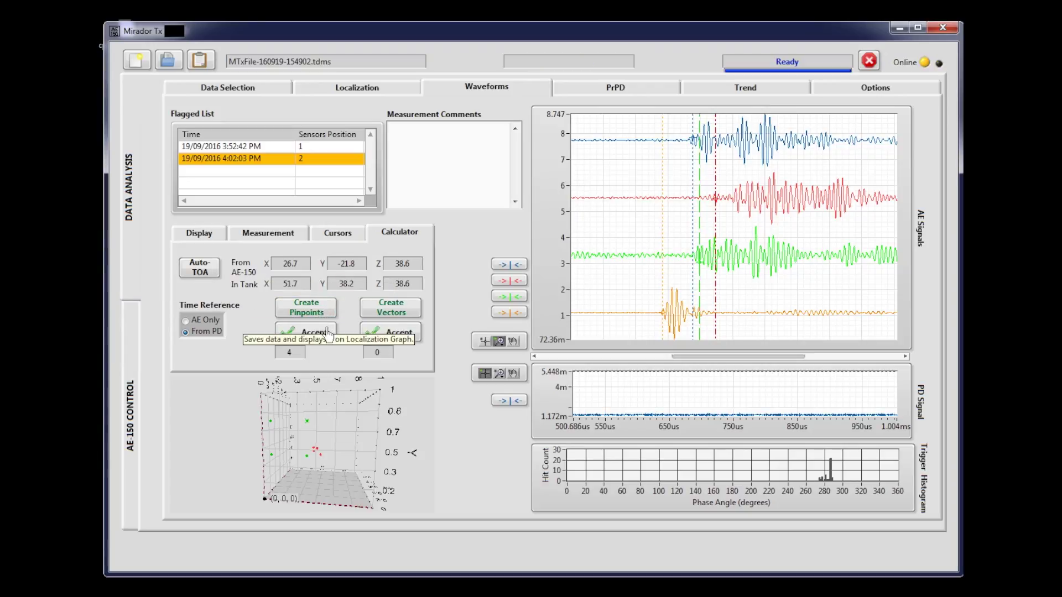
pyautogui.click(330, 335)
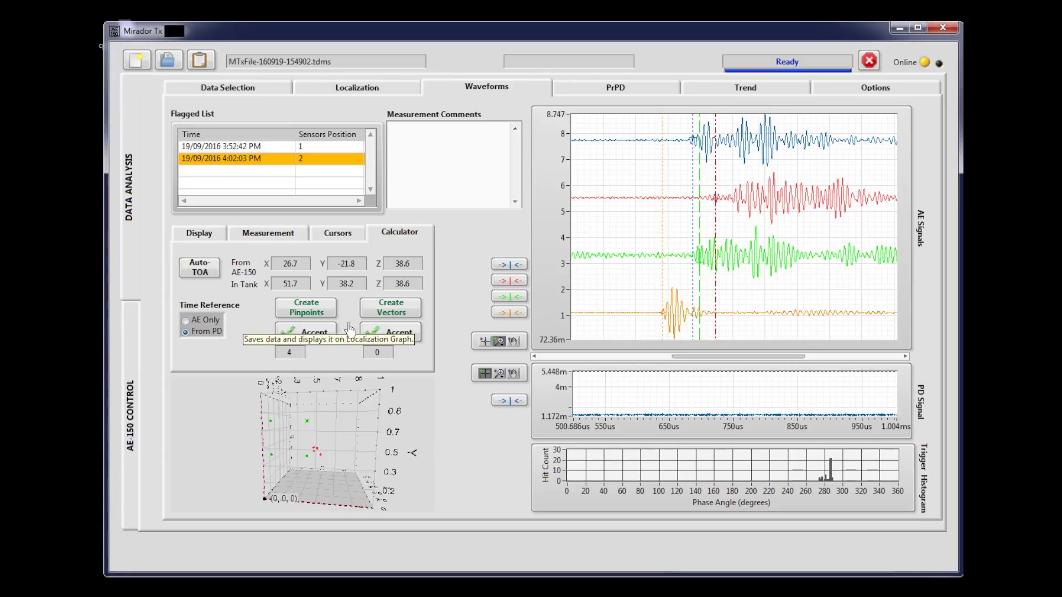
pyautogui.click(370, 311)
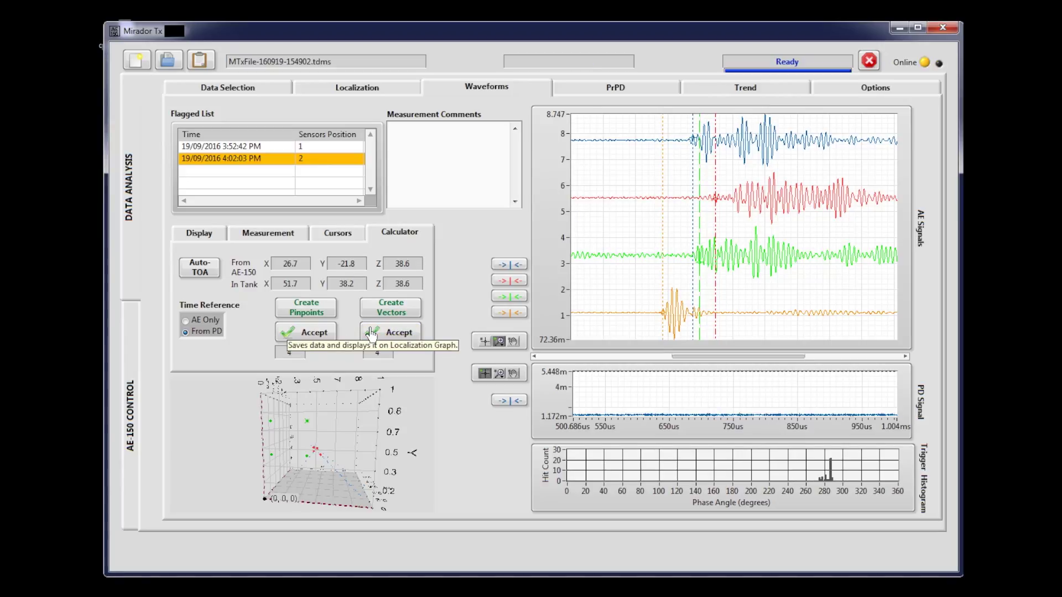
pyautogui.moveTo(330, 442); pyautogui.dragTo(280, 347)
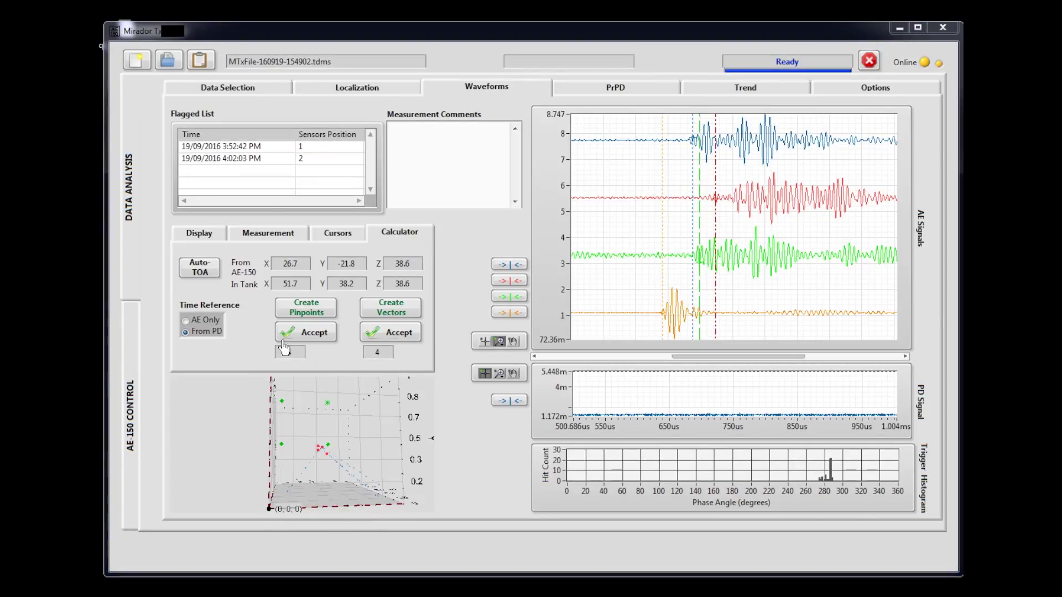
# Keep all flagged items, giving 7 pinpoints averaging X 39.343, Y 49.175, Z 41.454 cm.
pyautogui.click(397, 91)
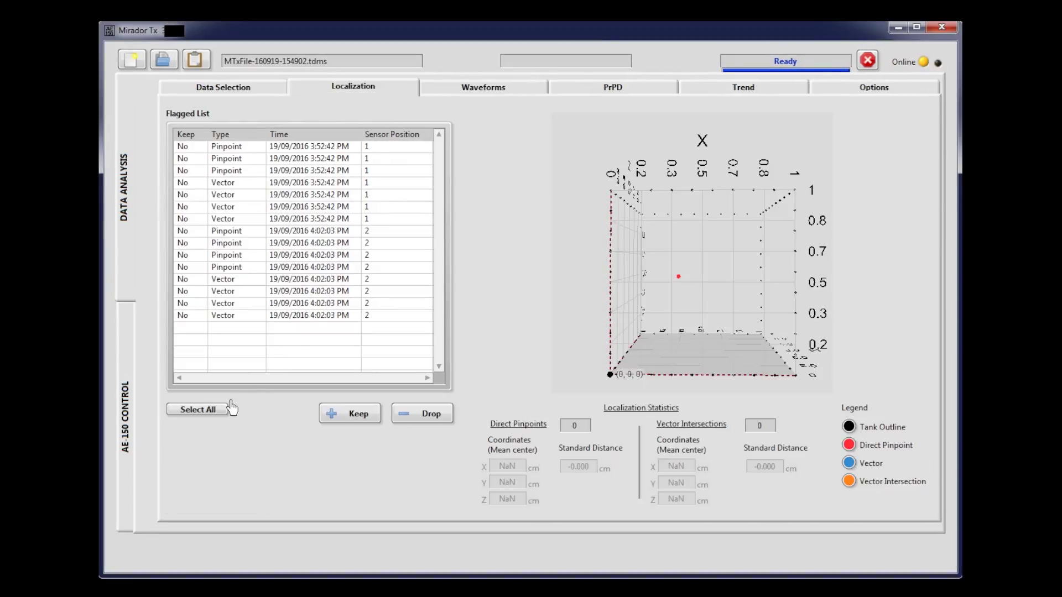
pyautogui.click(200, 410)
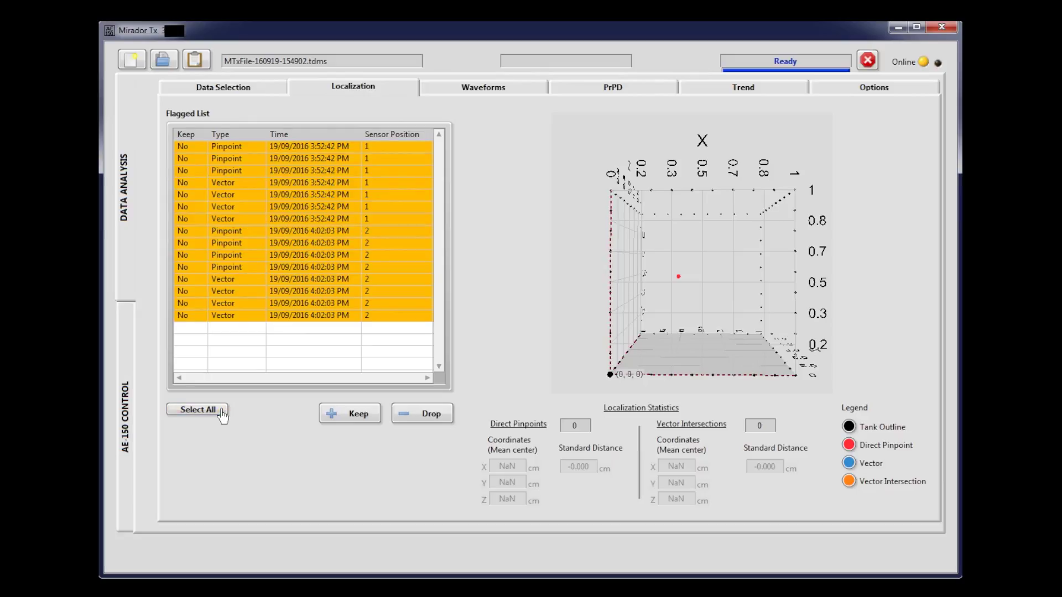
pyautogui.click(368, 415)
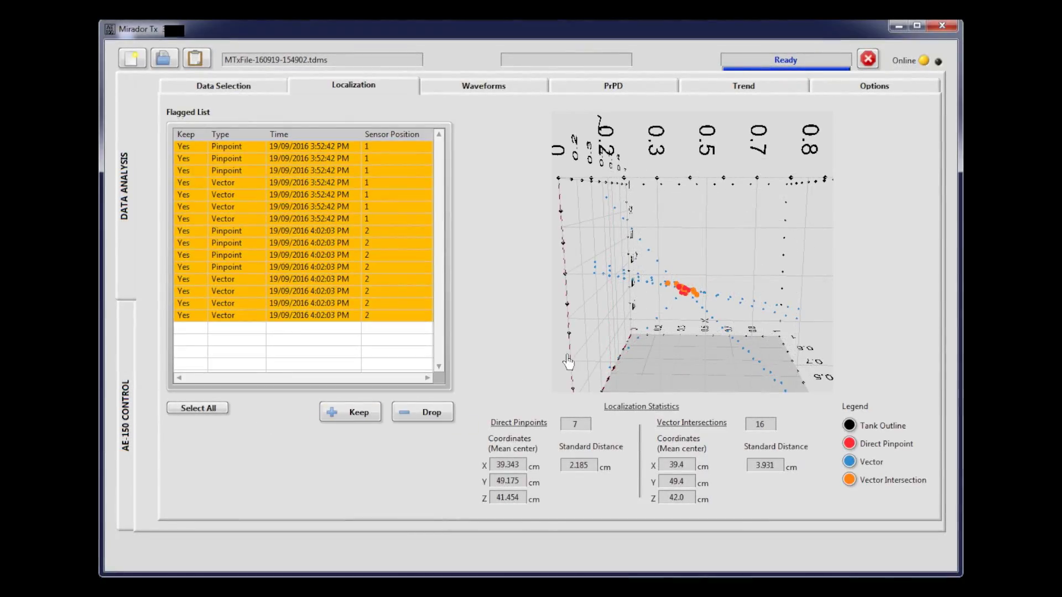
pyautogui.moveTo(685, 315); pyautogui.dragTo(664, 303)
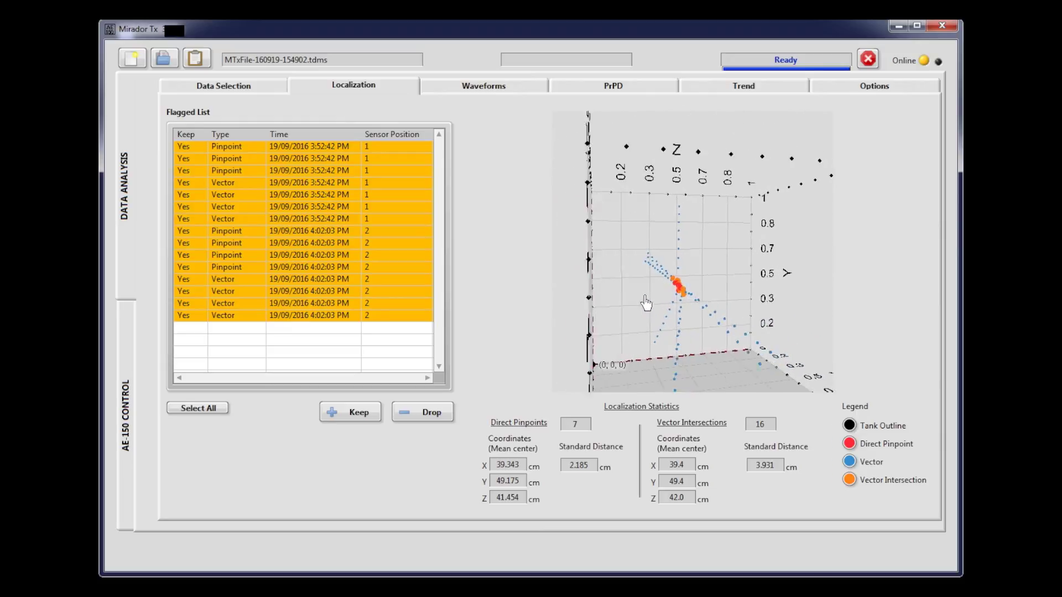